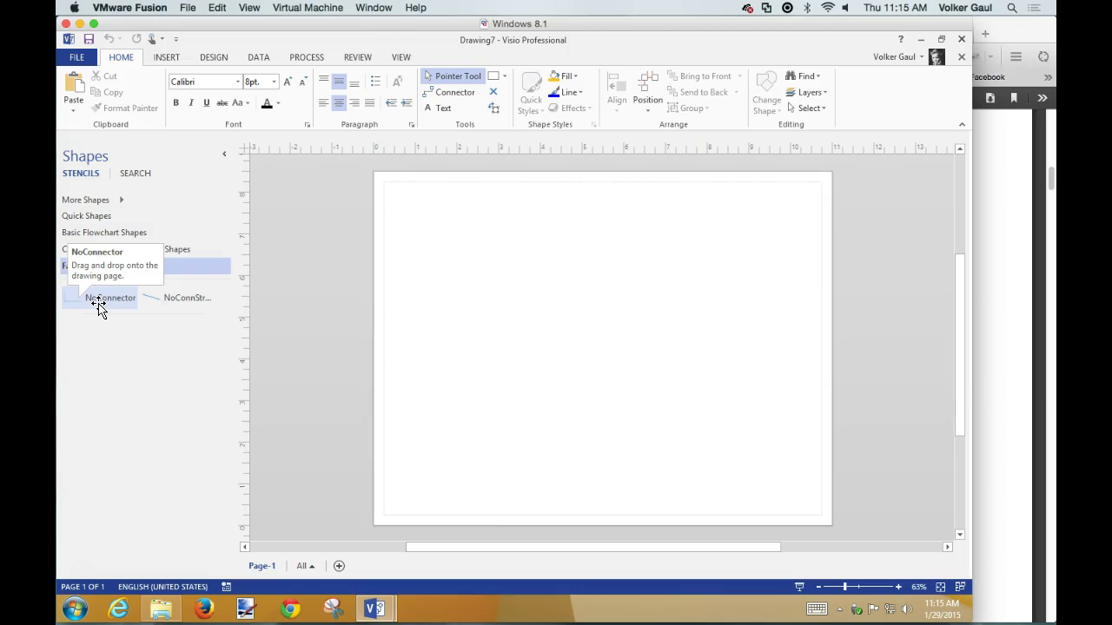
{"action": "left_click_drag", "start_coordinate": [111, 307], "coordinate": [119, 308]}
{"action": "left_click", "coordinate": [113, 298]}
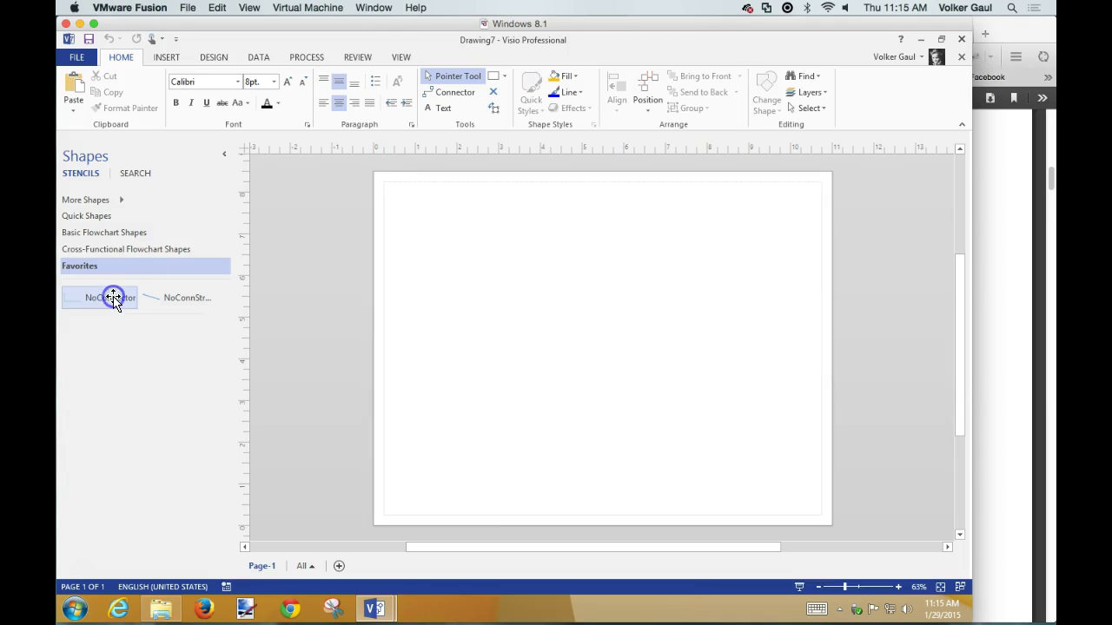
{"action": "right_click", "coordinate": [113, 298]}
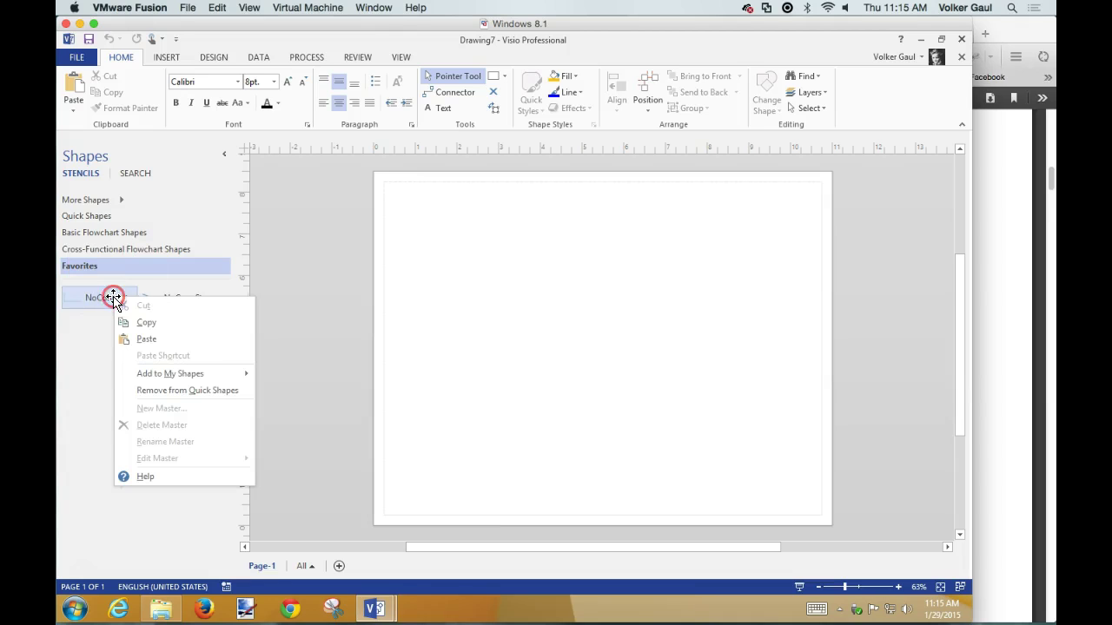
{"action": "left_click", "coordinate": [87, 328]}
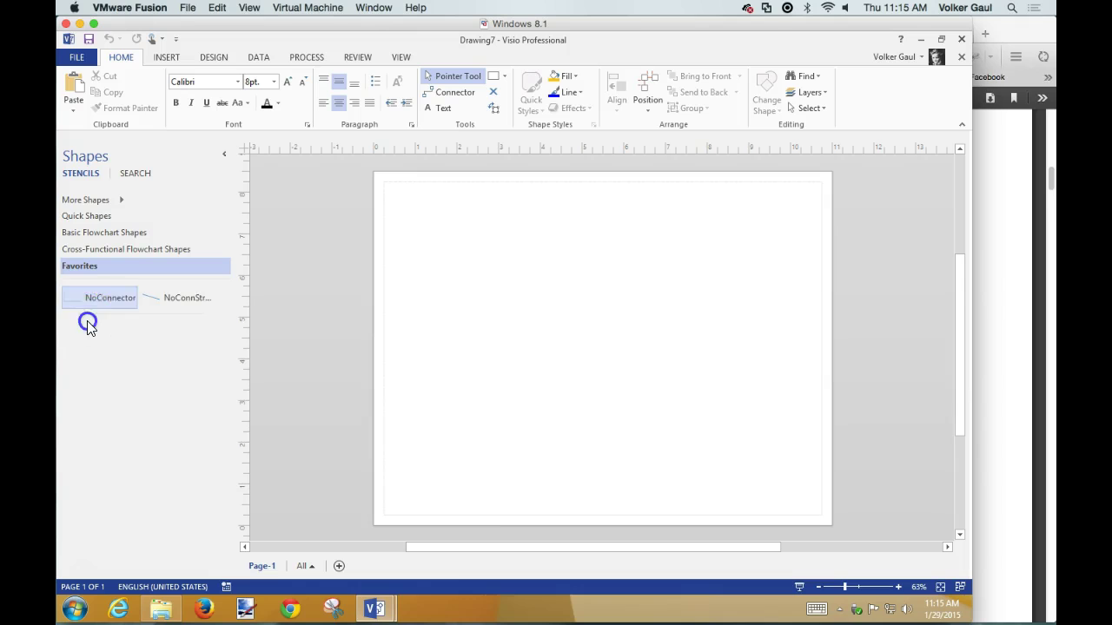
Step: Turn on editing for the Favorites stencil and rename its NoConnector shape as NoArrow
{"action": "right_click", "coordinate": [124, 269]}
{"action": "left_click", "coordinate": [152, 276]}
{"action": "left_click", "coordinate": [113, 298]}
{"action": "left_click", "coordinate": [113, 298]}
{"action": "type", "text": "NoArrow"}
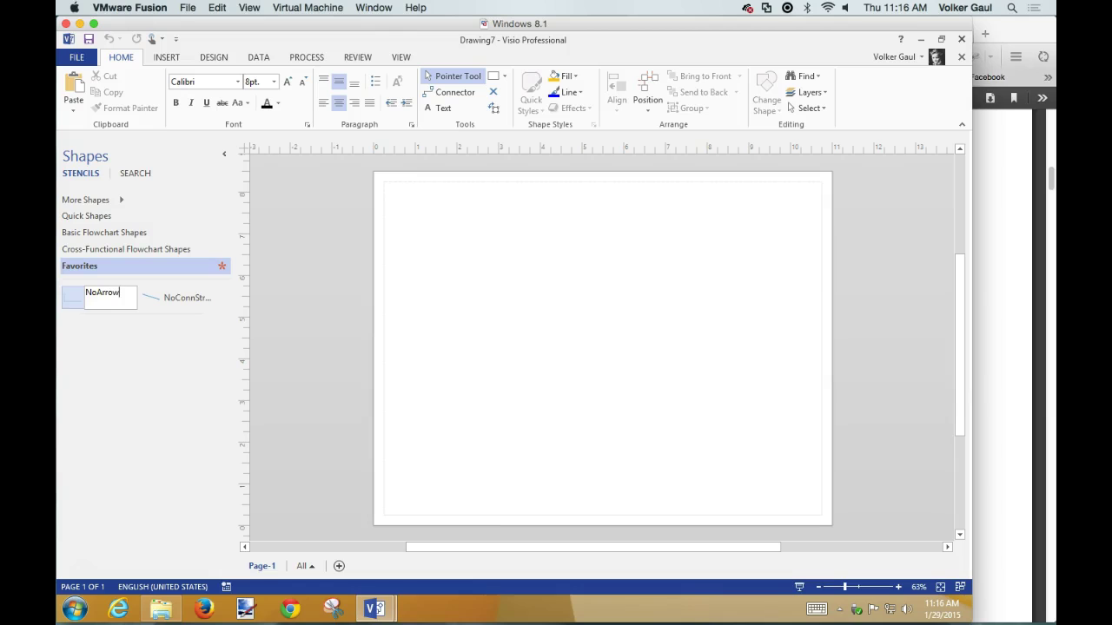
Step: Rename the second shape in the Favorites stencil, the straight connector, as NoArrowStraight
{"action": "left_click", "coordinate": [173, 300]}
{"action": "left_click", "coordinate": [173, 300]}
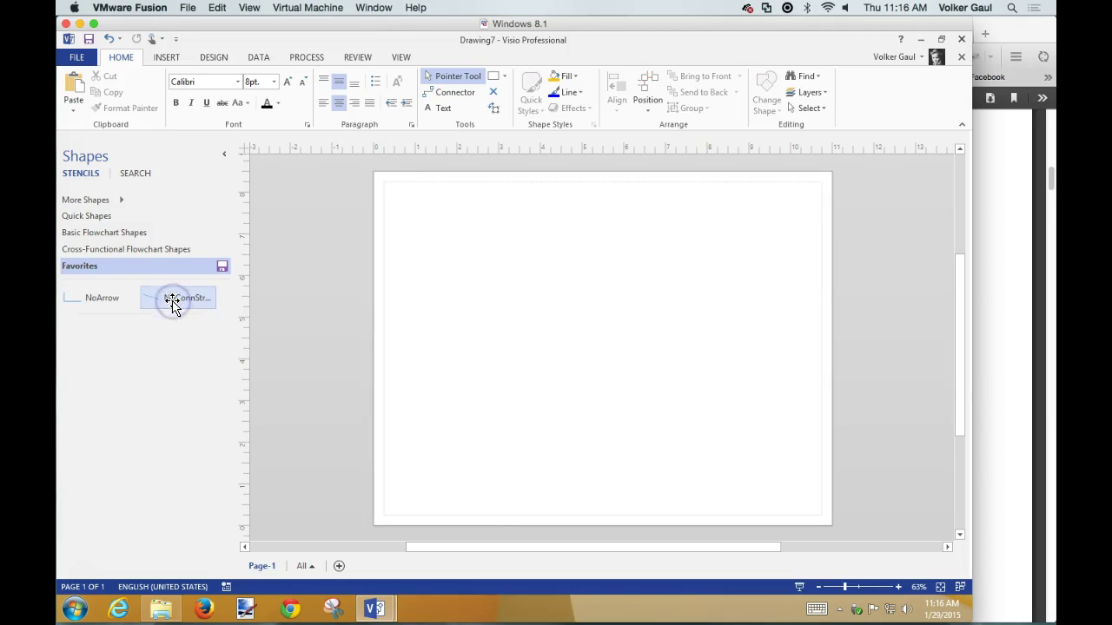
{"action": "type", "text": "No"}
{"action": "type", "text": "ArrowStr"}
{"action": "type", "text": "aight"}
{"action": "left_click", "coordinate": [169, 366]}
{"action": "left_click", "coordinate": [487, 295]}
{"action": "left_click", "coordinate": [131, 306]}
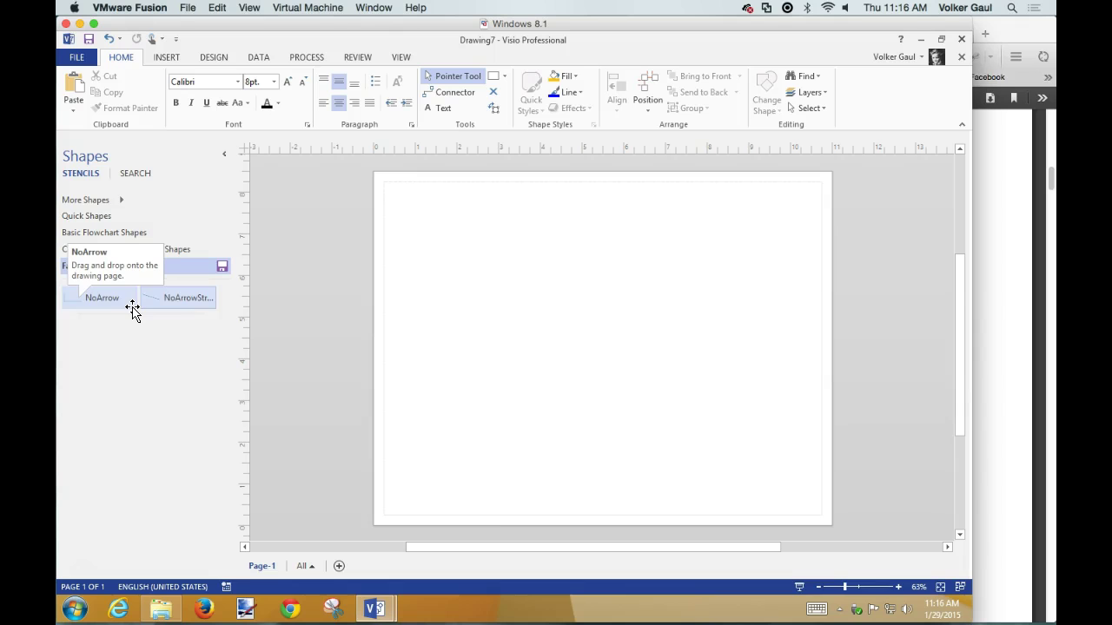
{"action": "left_click", "coordinate": [174, 300]}
{"action": "left_click", "coordinate": [94, 200]}
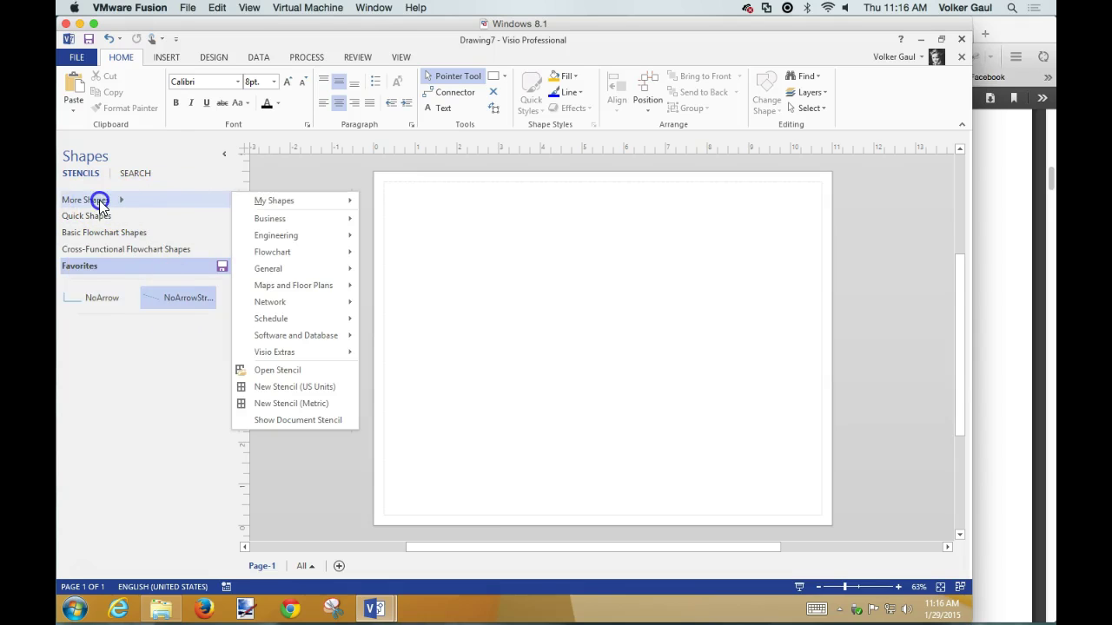
{"action": "mouse_move", "coordinate": [269, 209]}
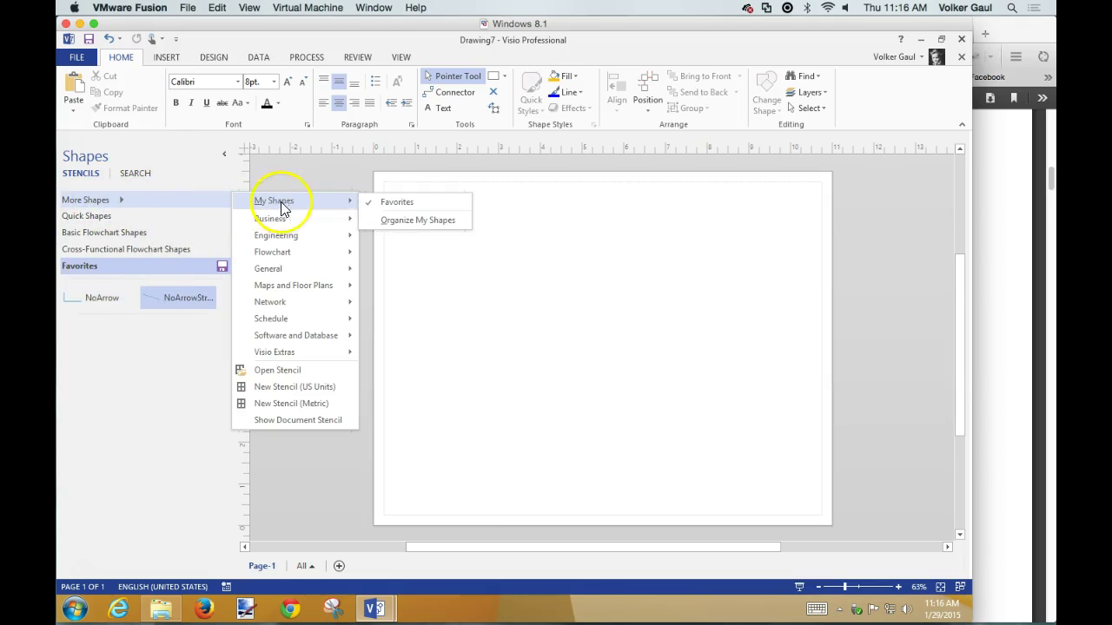
{"action": "right_click", "coordinate": [90, 267]}
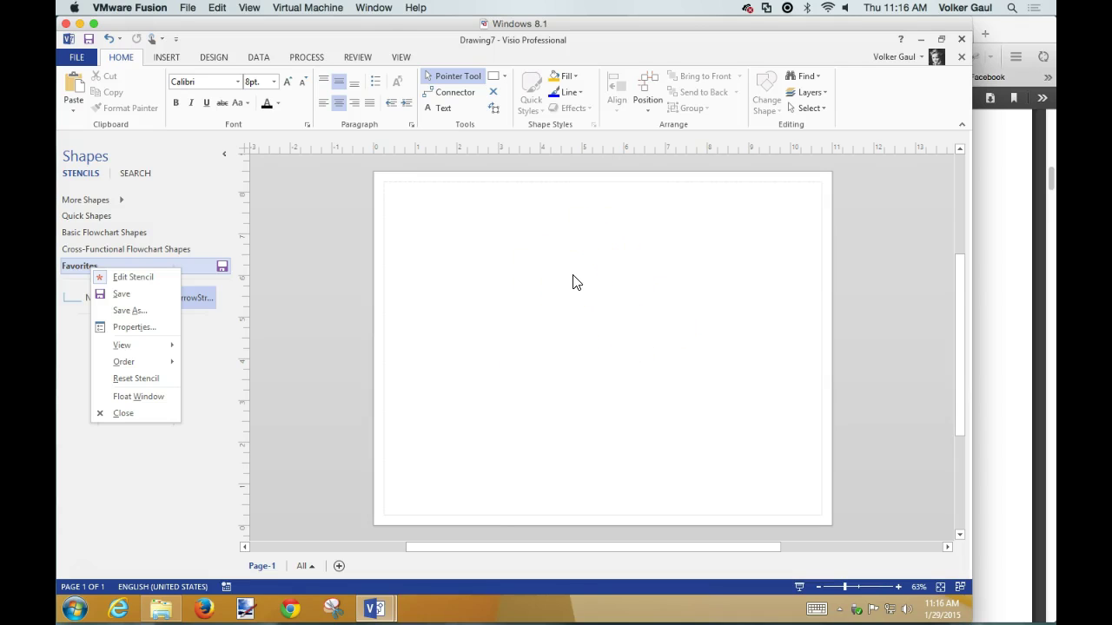
Step: Place two Process shapes from Basic Flowchart Shapes on the page and link the upper one to the lower one's top edge with a connector
{"action": "left_click", "coordinate": [91, 233]}
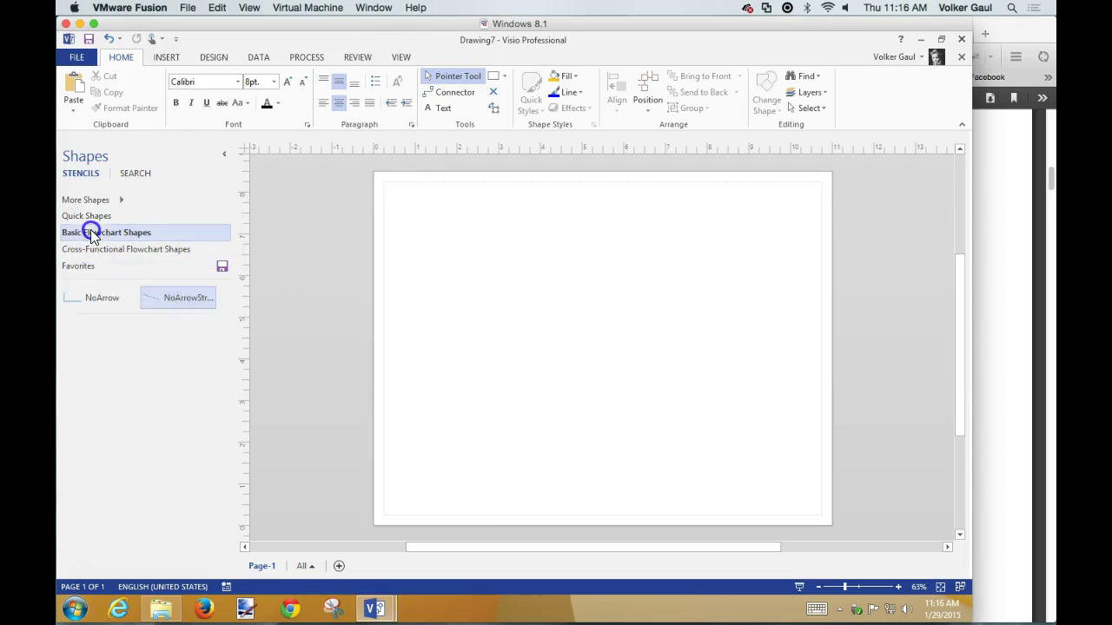
{"action": "left_click_drag", "start_coordinate": [94, 296], "coordinate": [662, 344]}
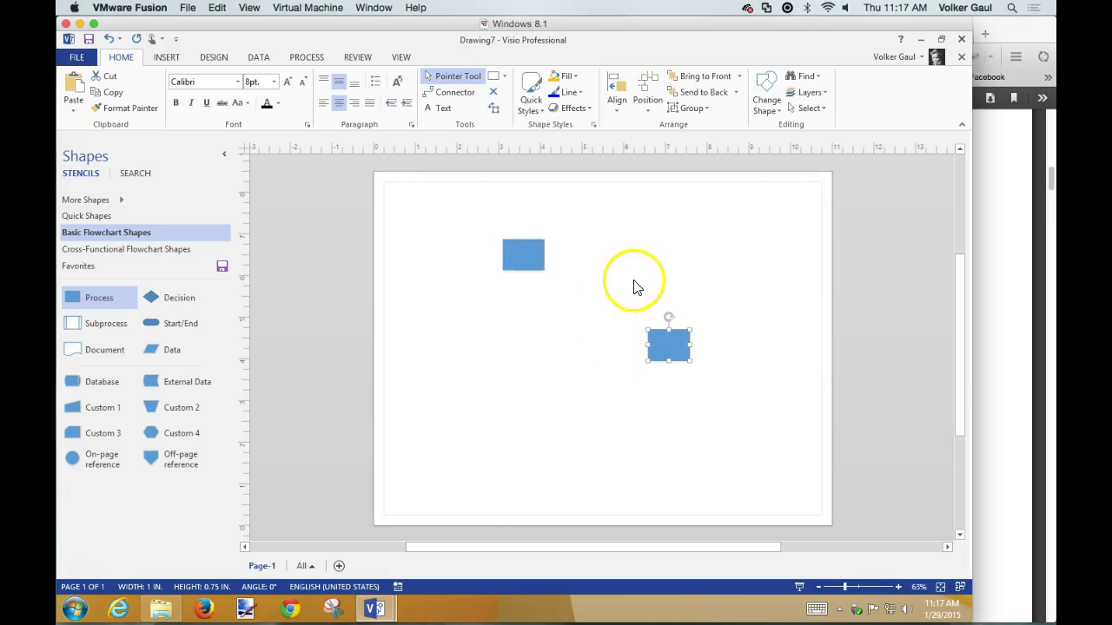
{"action": "left_click", "coordinate": [452, 92]}
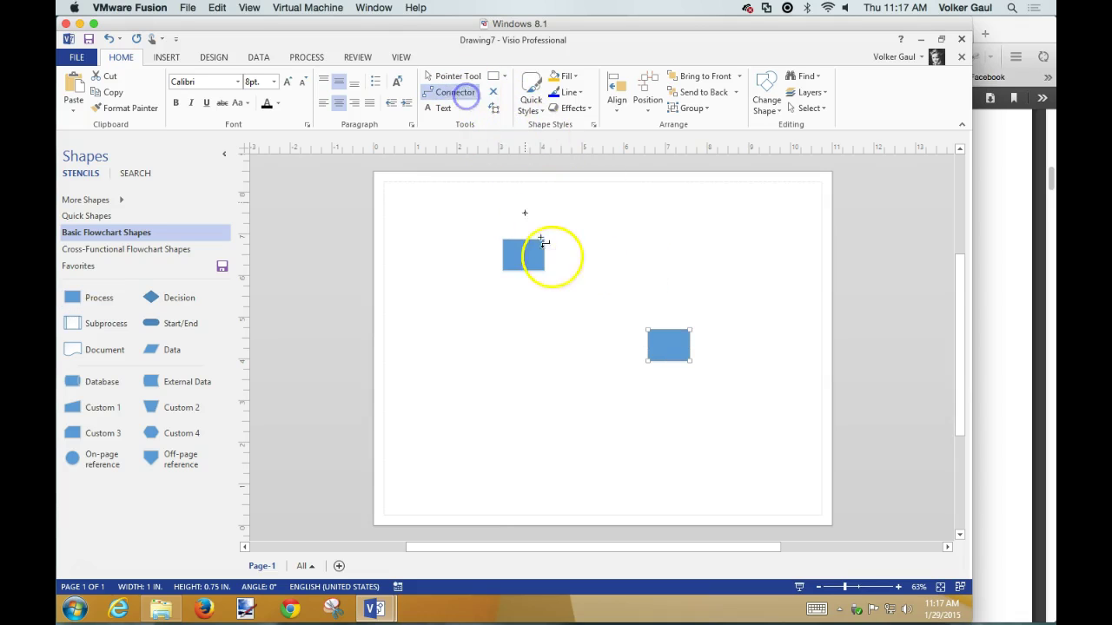
{"action": "left_click_drag", "start_coordinate": [526, 251], "coordinate": [668, 329]}
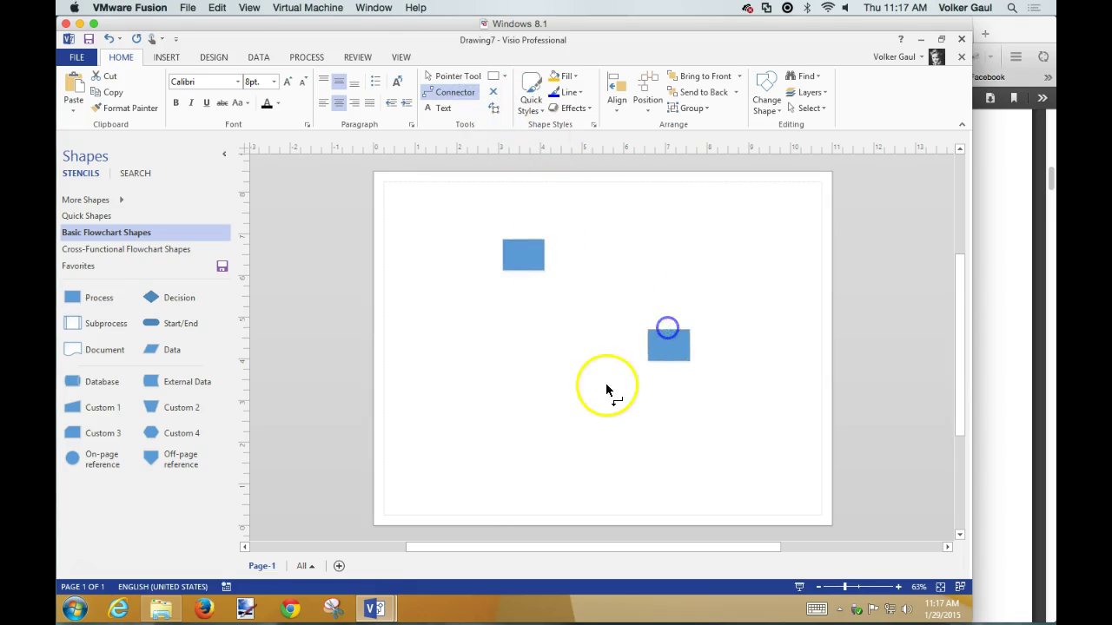
{"action": "scroll", "coordinate": [756, 363], "scroll_direction": "up", "scroll_amount": 10}
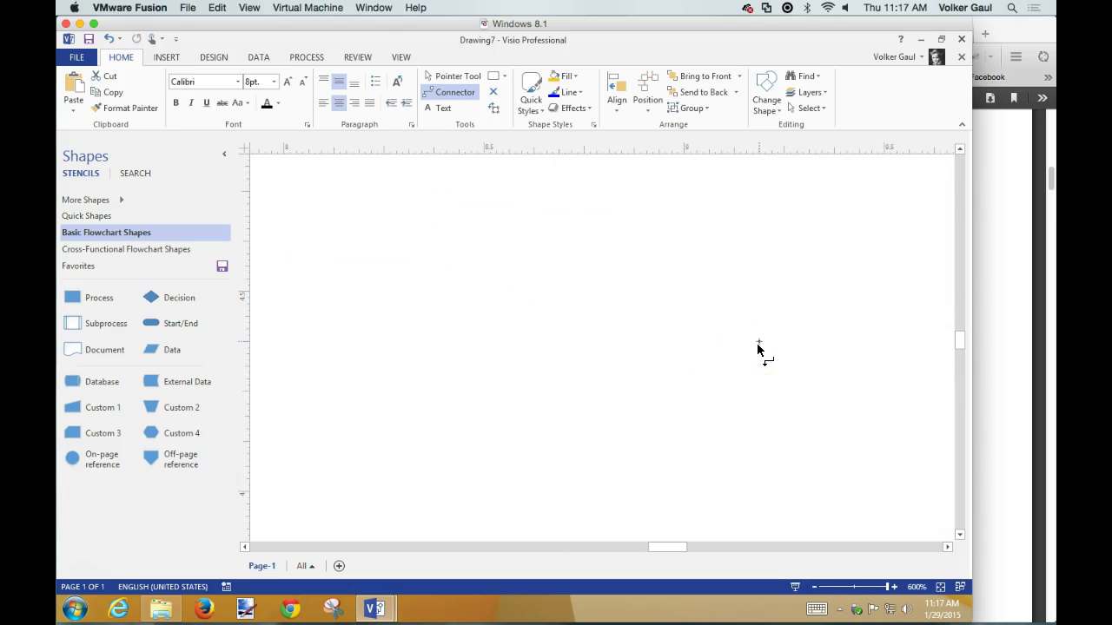
{"action": "scroll", "coordinate": [757, 350], "scroll_direction": "down", "scroll_amount": 4}
{"action": "scroll", "coordinate": [758, 350], "scroll_direction": "down", "scroll_amount": 1}
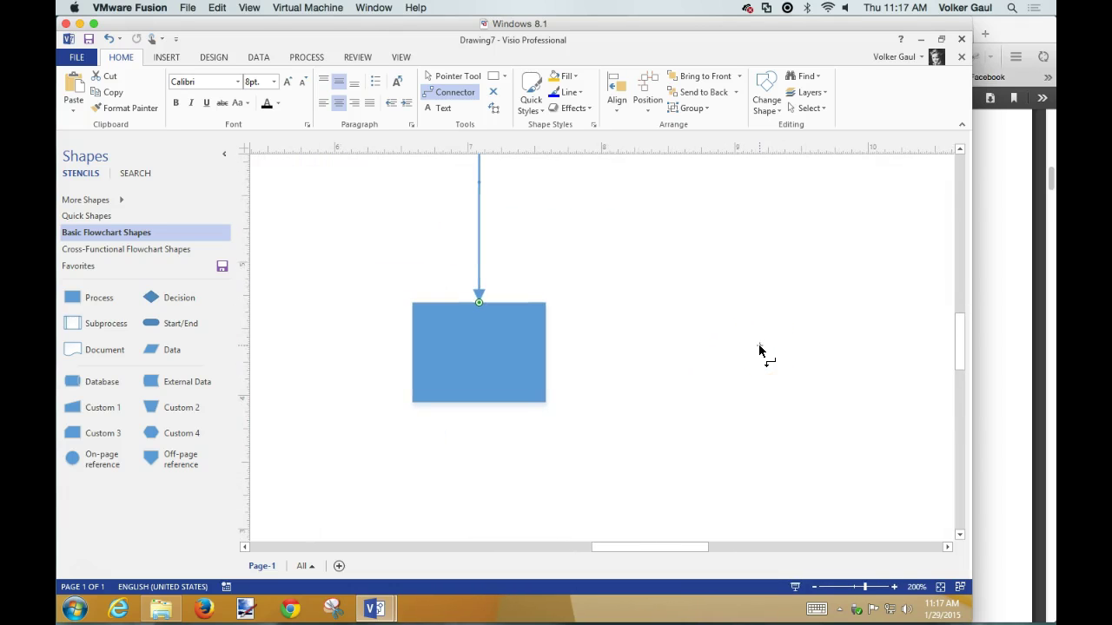
Step: Try to remove the arrowhead from the connector between the two Process shapes
{"action": "left_click", "coordinate": [451, 82]}
{"action": "left_click", "coordinate": [479, 204]}
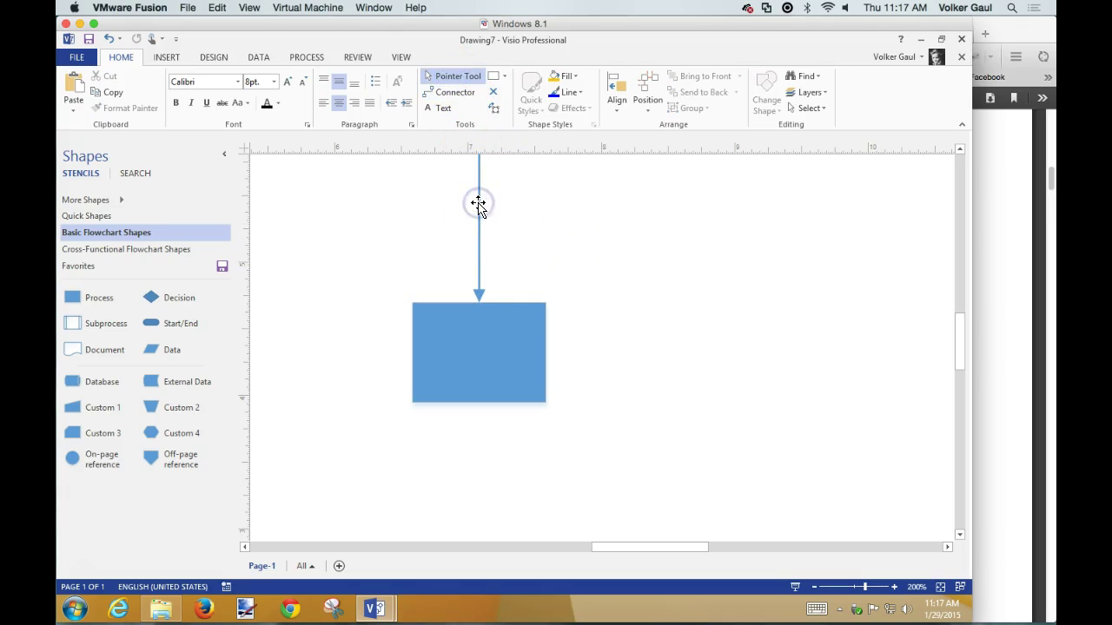
{"action": "left_click", "coordinate": [578, 93]}
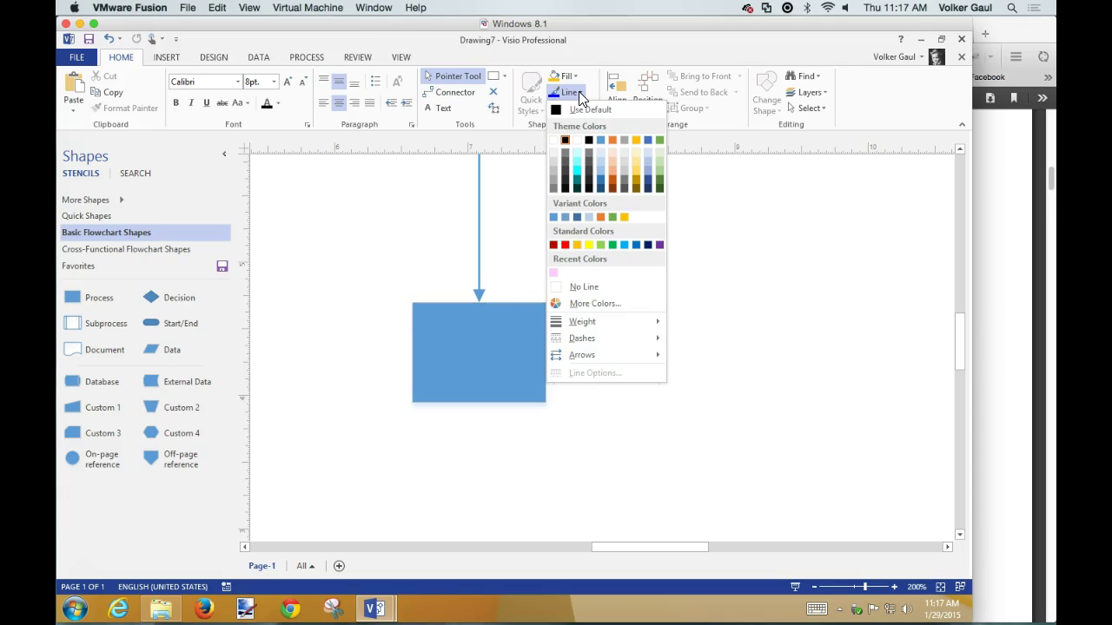
{"action": "mouse_move", "coordinate": [608, 358]}
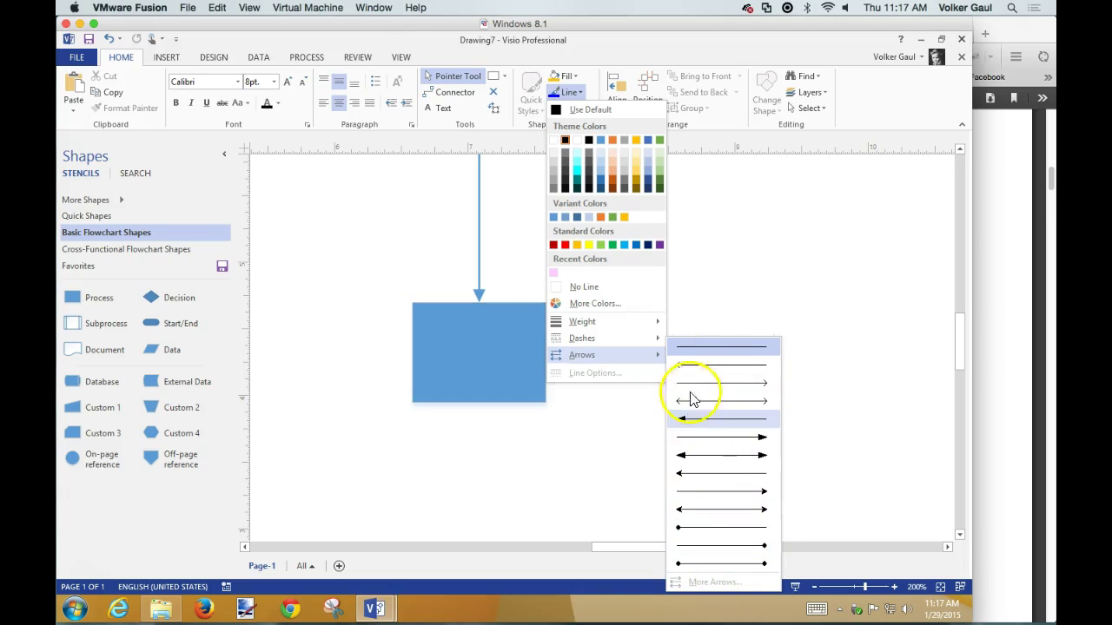
{"action": "left_click", "coordinate": [714, 349]}
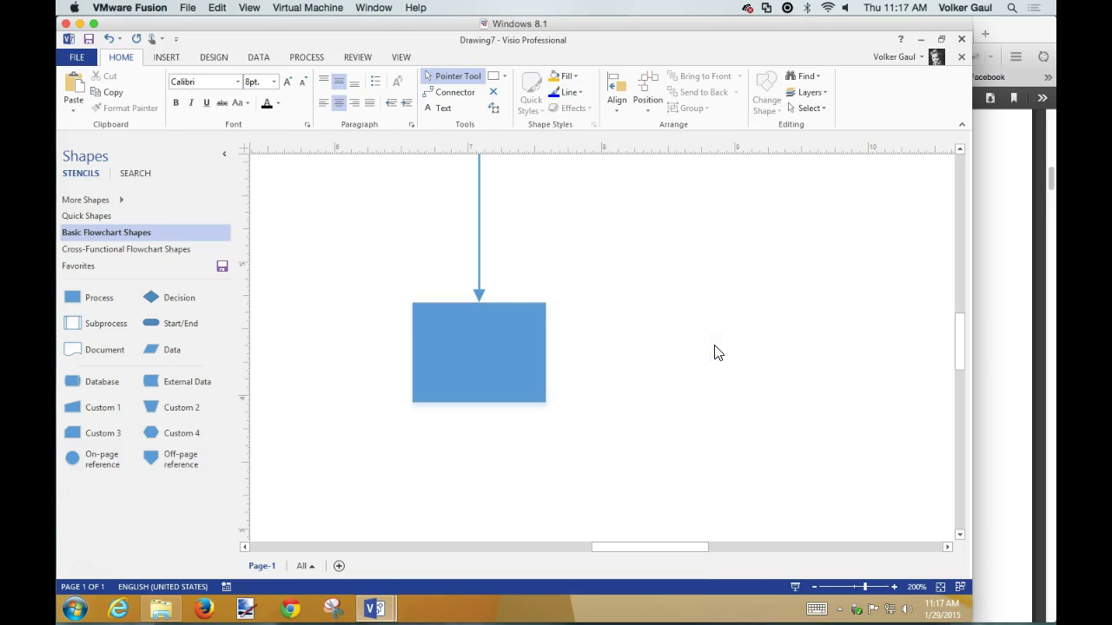
Step: Select the connector between the Process shapes and set its arrow style to a plain line without arrowheads
{"action": "left_click", "coordinate": [481, 232]}
{"action": "left_click", "coordinate": [570, 92]}
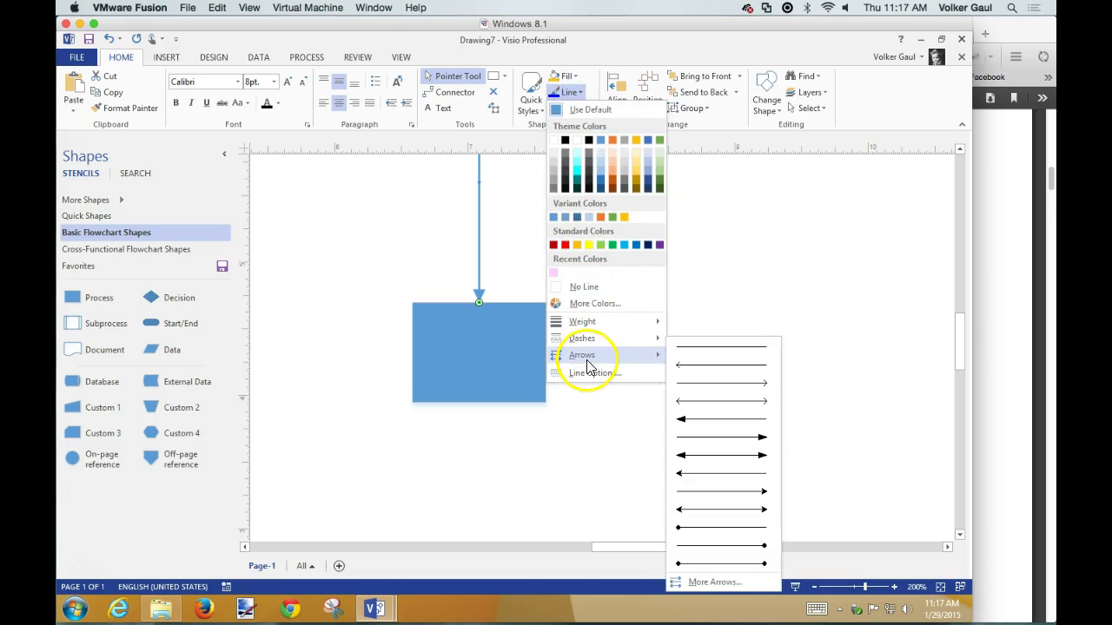
{"action": "left_click", "coordinate": [705, 351]}
{"action": "left_click", "coordinate": [658, 422]}
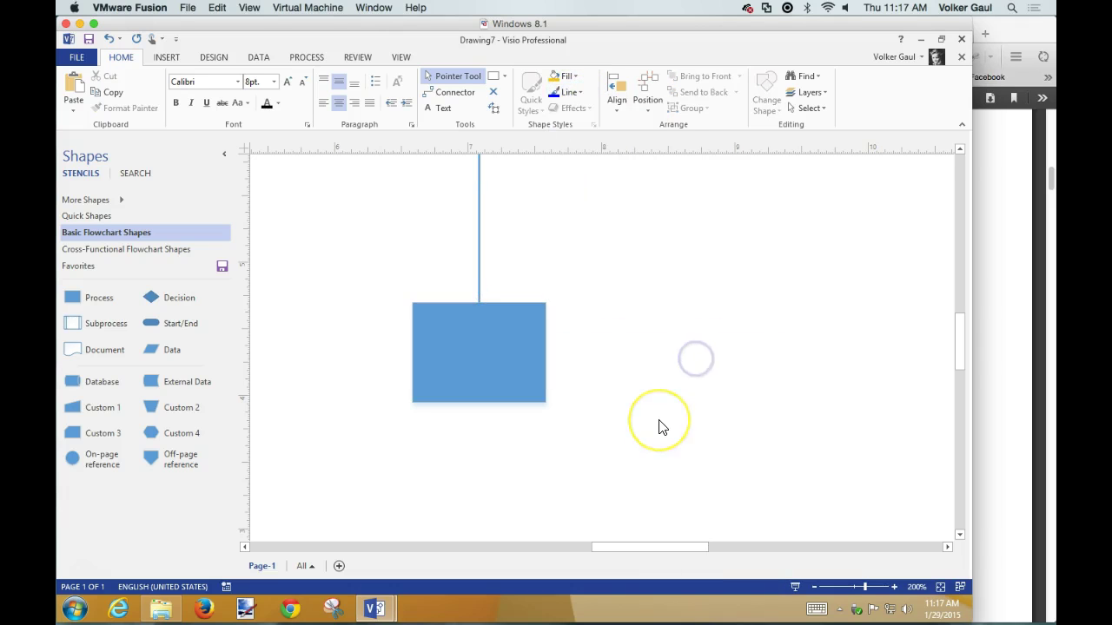
{"action": "scroll", "coordinate": [658, 427], "scroll_direction": "up", "scroll_amount": 3}
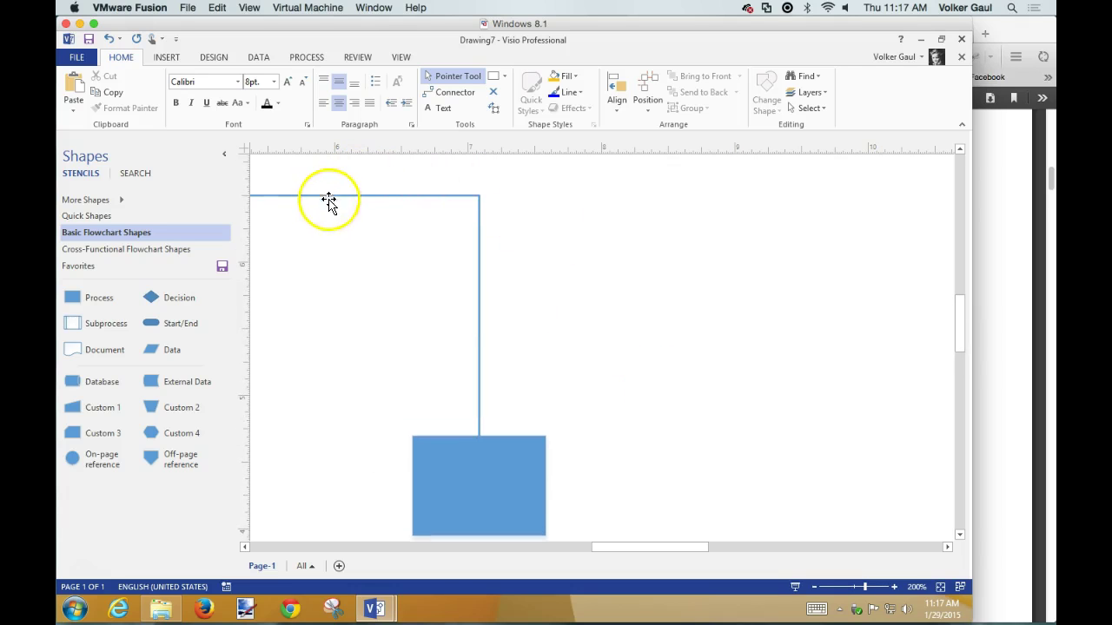
Step: Display the Favorites stencil's connector shapes
{"action": "left_click", "coordinate": [82, 269]}
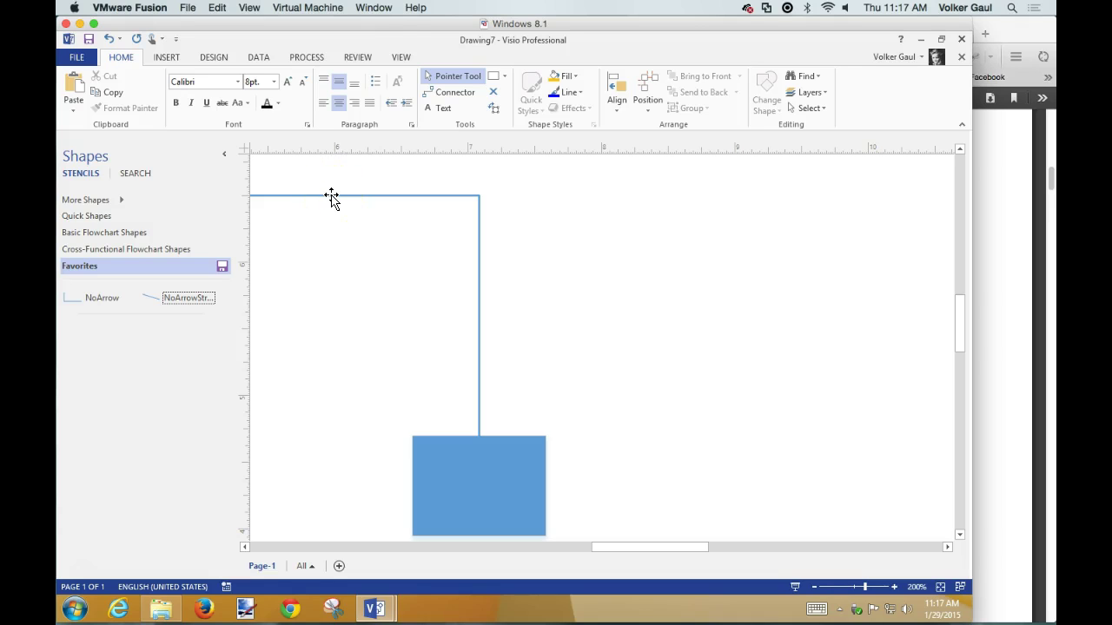
{"action": "left_click", "coordinate": [96, 298]}
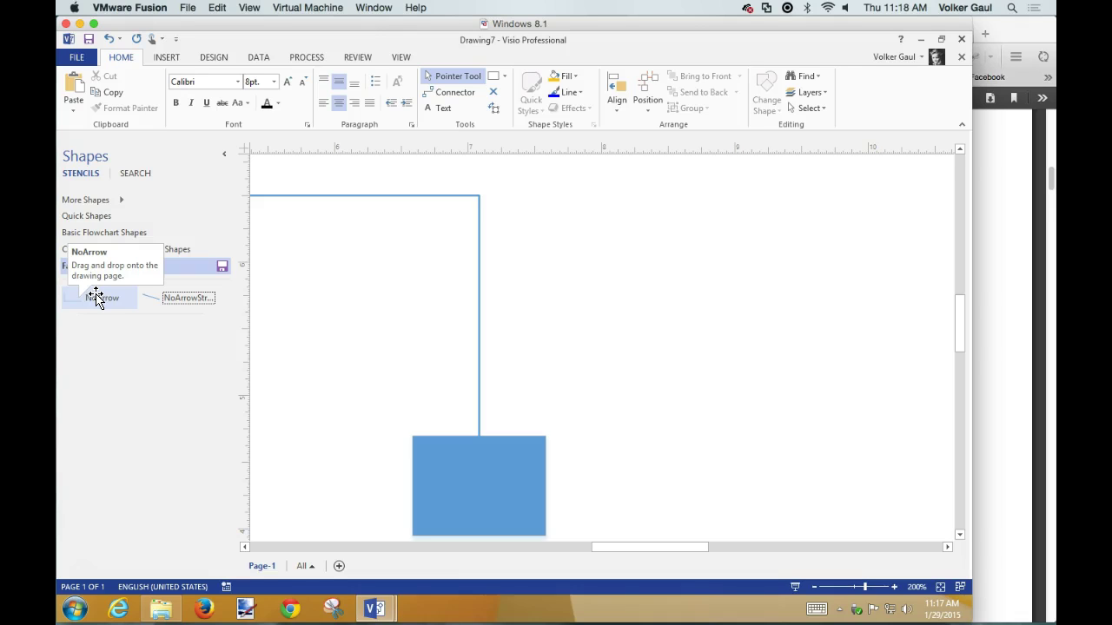
{"action": "left_click", "coordinate": [281, 270]}
{"action": "left_click", "coordinate": [412, 207]}
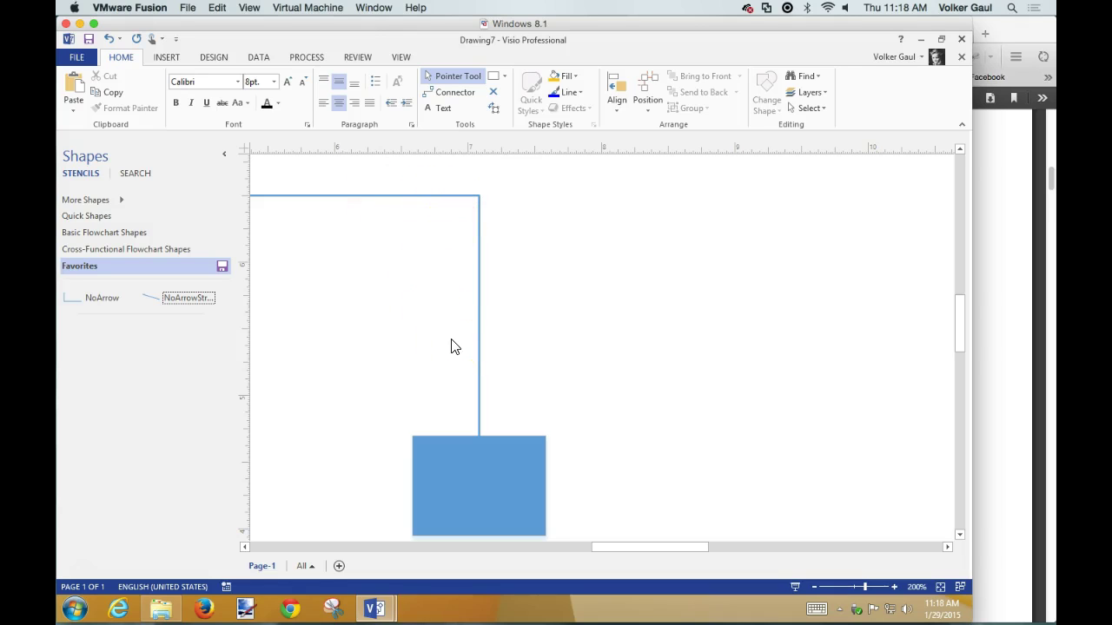
Step: Convert the connector between the Process shapes to a Straight Connector
{"action": "left_click", "coordinate": [479, 258]}
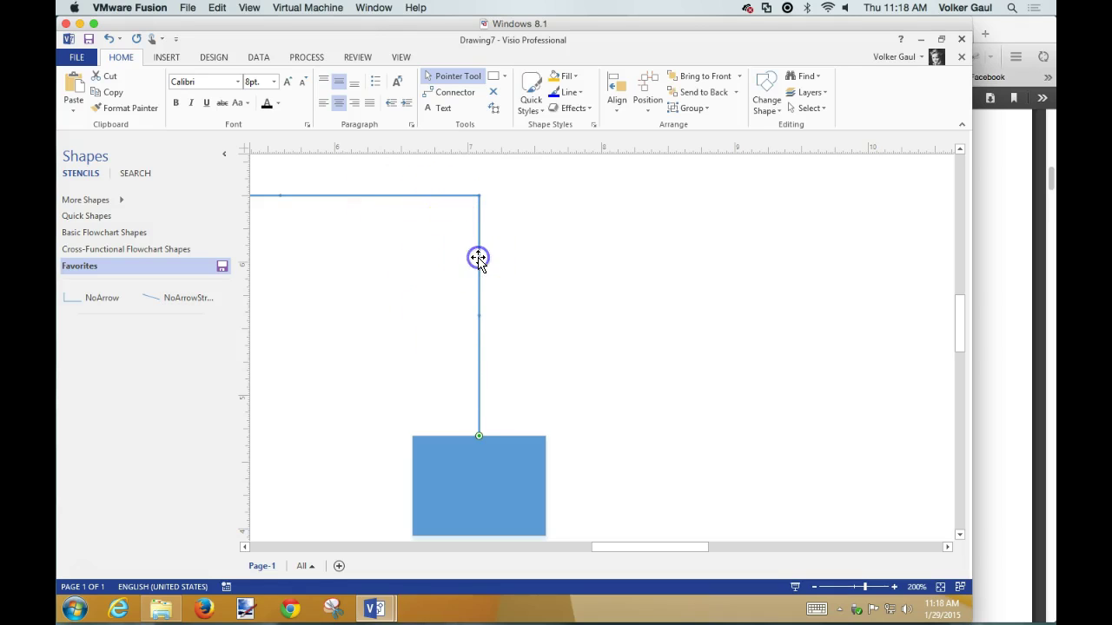
{"action": "left_click", "coordinate": [479, 258]}
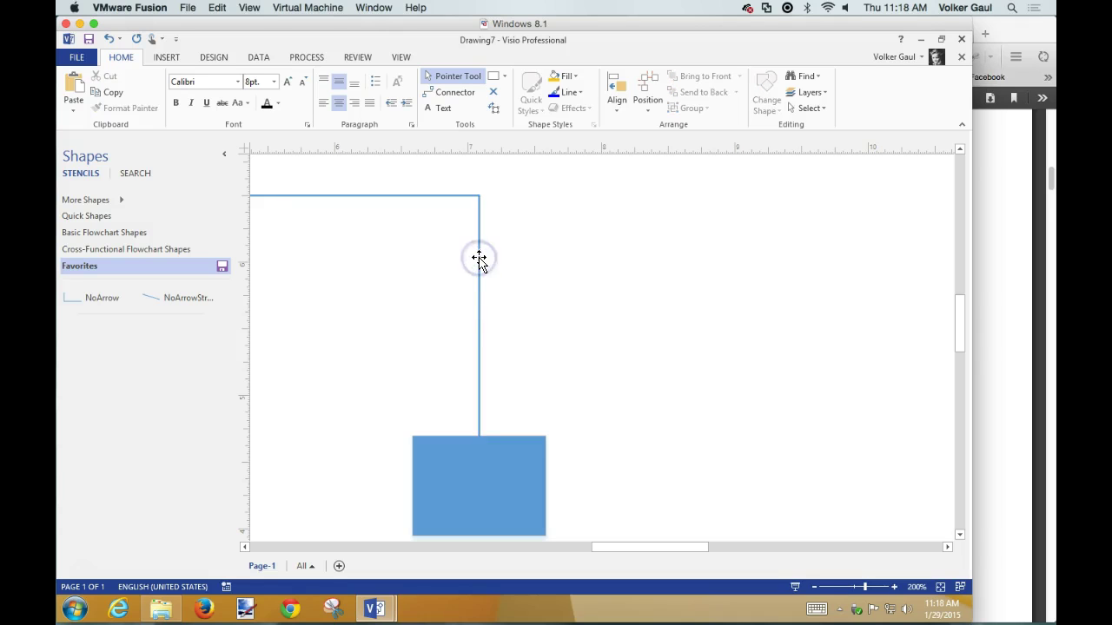
{"action": "right_click", "coordinate": [478, 258]}
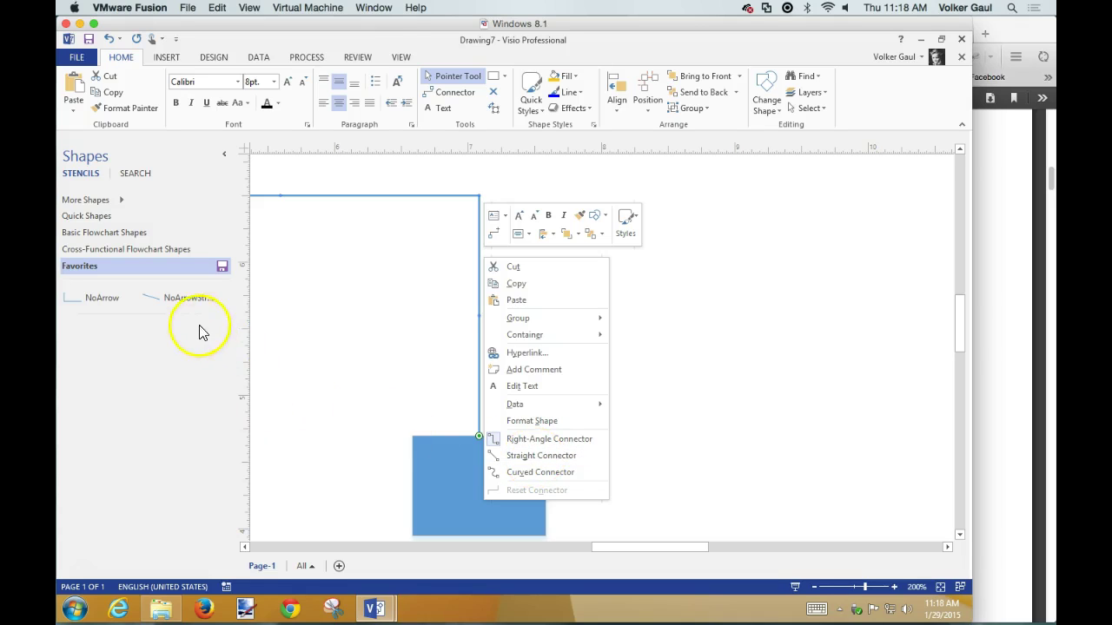
{"action": "left_click", "coordinate": [537, 457]}
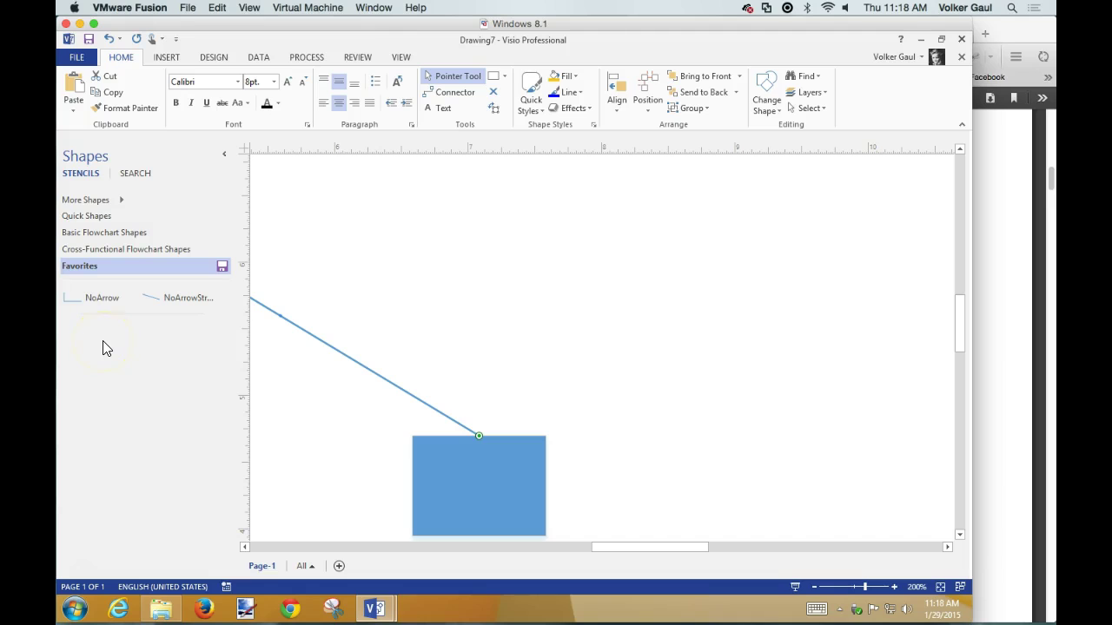
Step: Save the changes to the Favorites stencil and minimize the Shapes pane
{"action": "left_click", "coordinate": [222, 266]}
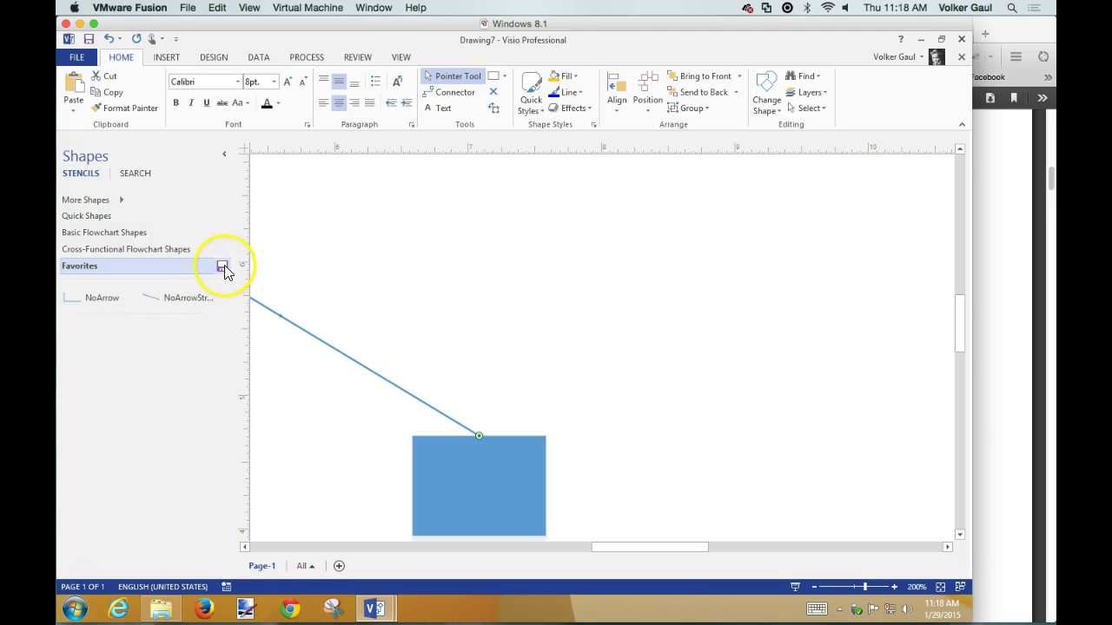
{"action": "left_click", "coordinate": [213, 451]}
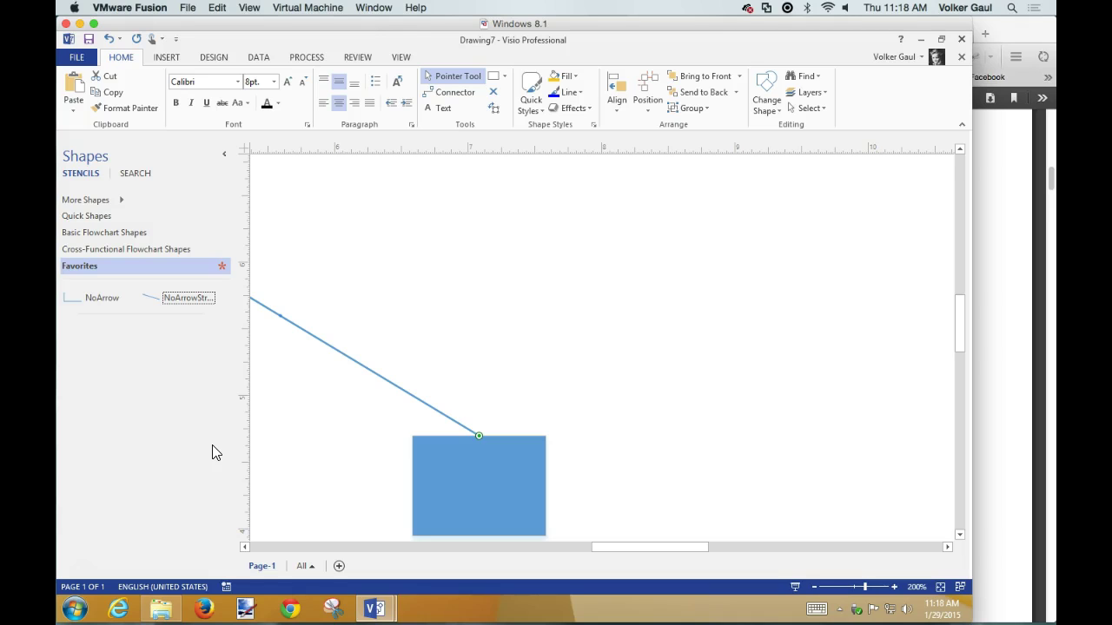
{"action": "left_click", "coordinate": [226, 157]}
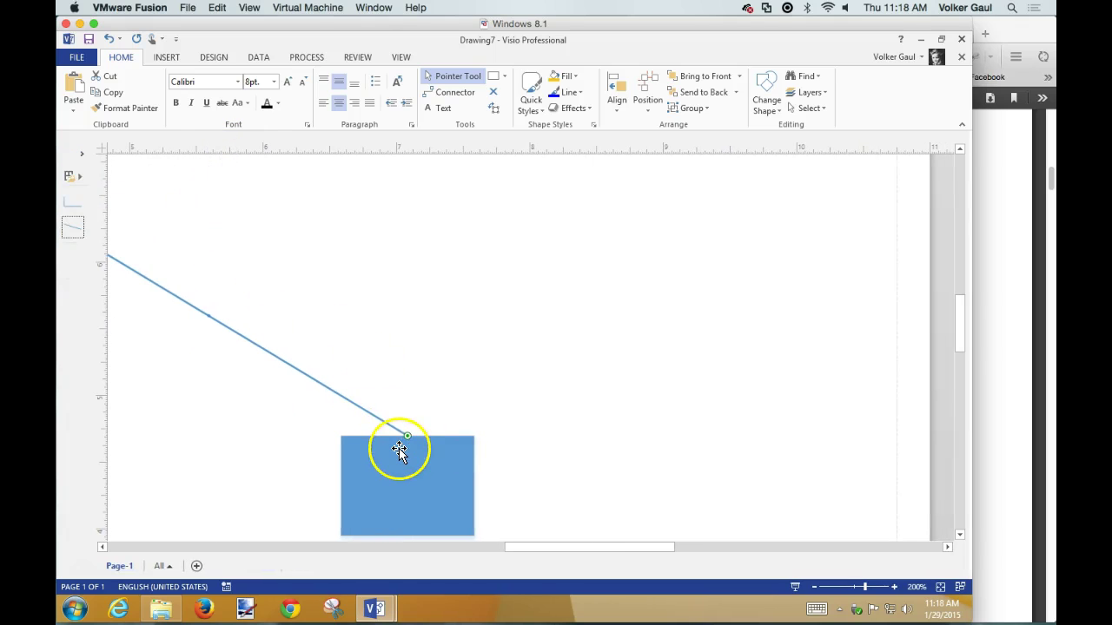
Step: Delete the connector and both Process shapes from the page
{"action": "key", "text": "Delete"}
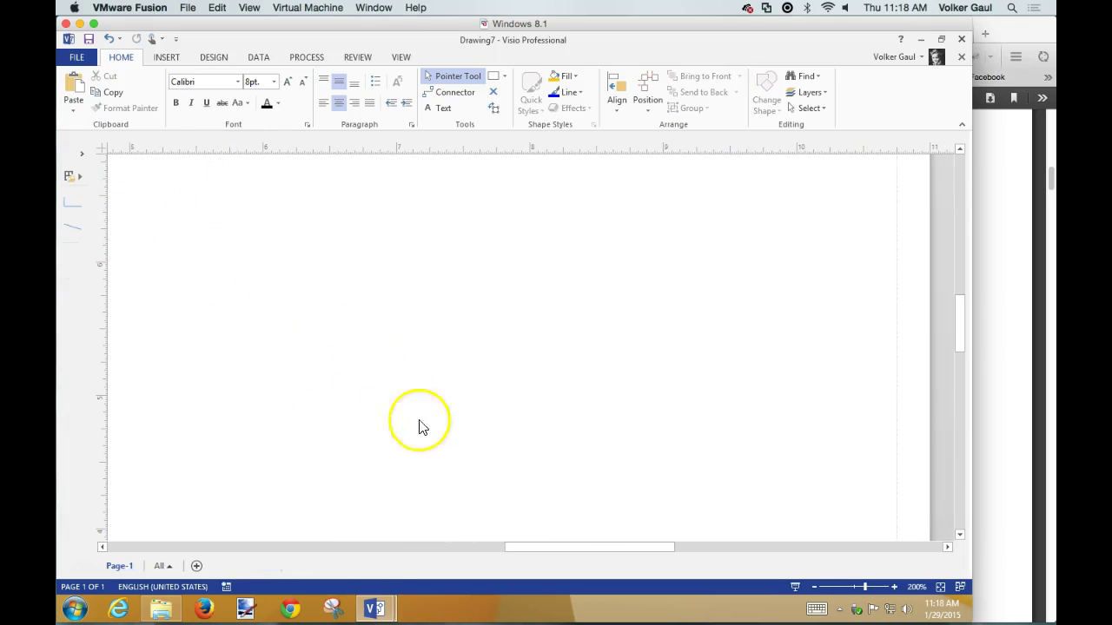
{"action": "left_click", "coordinate": [450, 547]}
{"action": "left_click", "coordinate": [590, 221]}
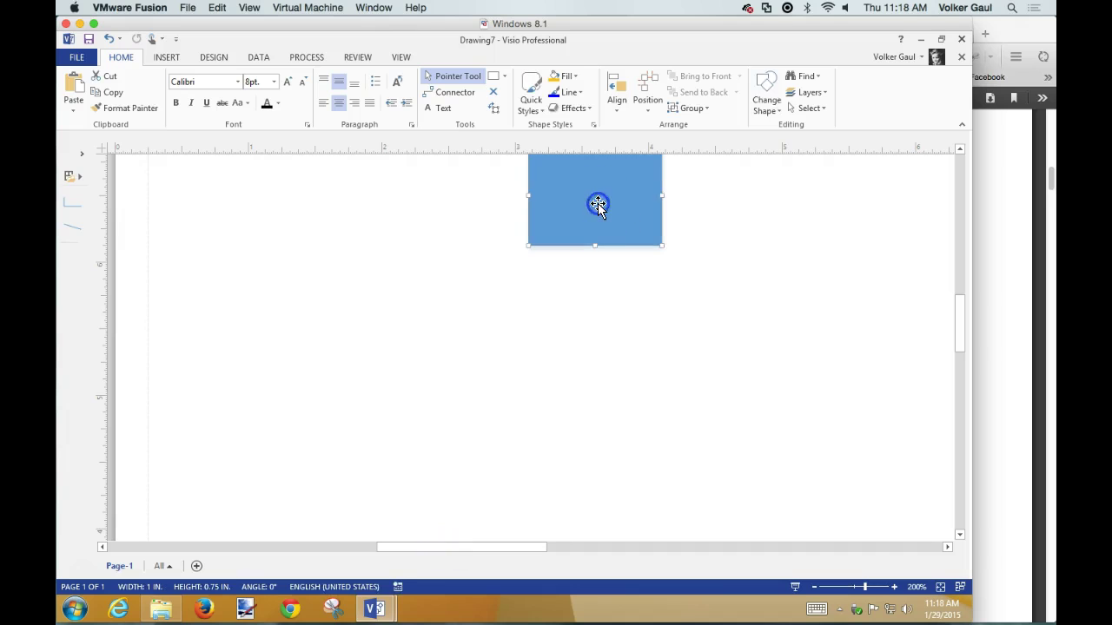
{"action": "key", "text": "Delete"}
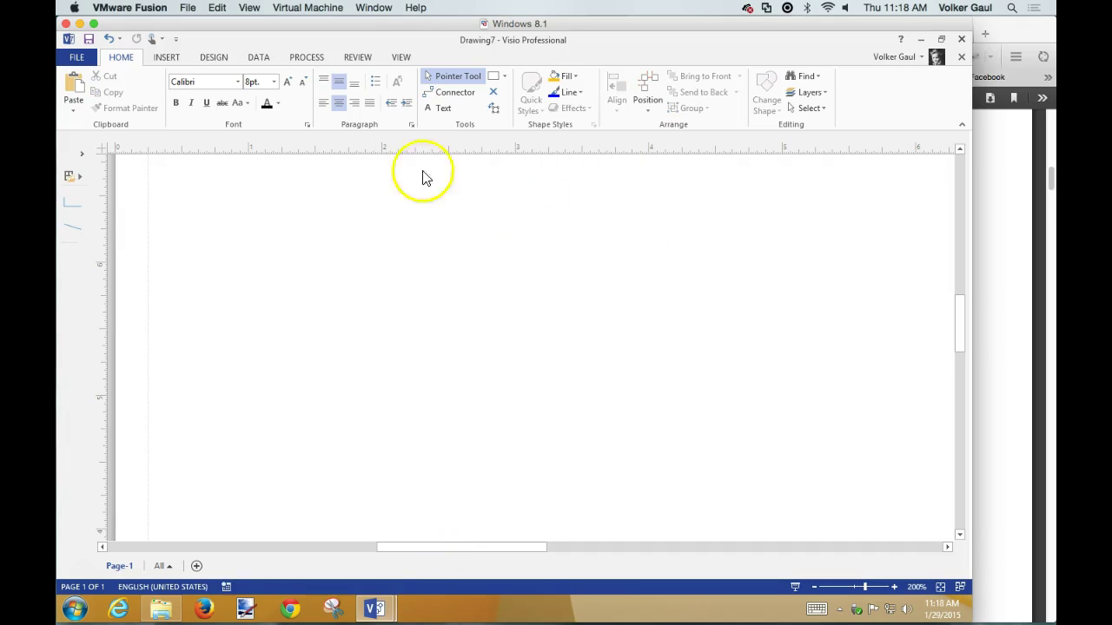
Step: Apply the plain white theme with black outlines to the drawing and choose its third variant
{"action": "left_click", "coordinate": [214, 57]}
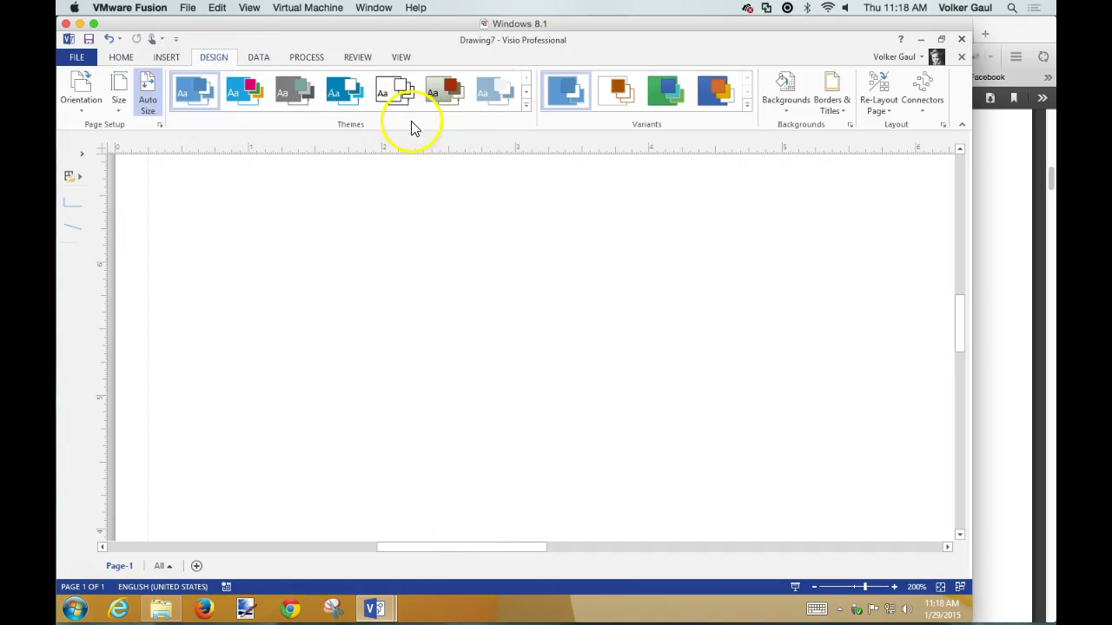
{"action": "left_click", "coordinate": [390, 97]}
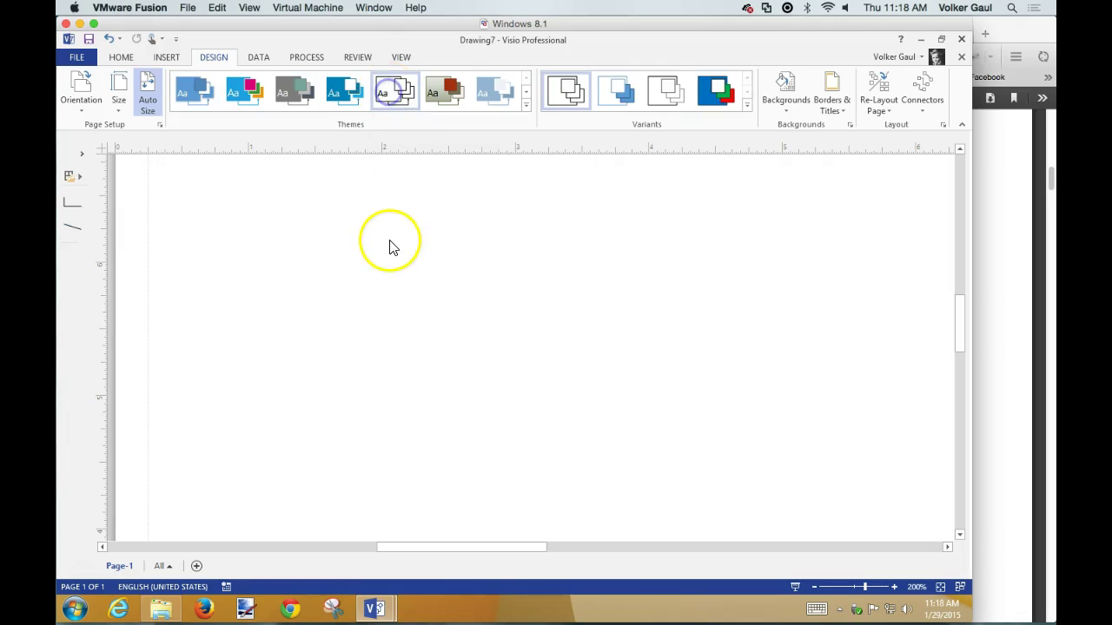
{"action": "left_click", "coordinate": [661, 111]}
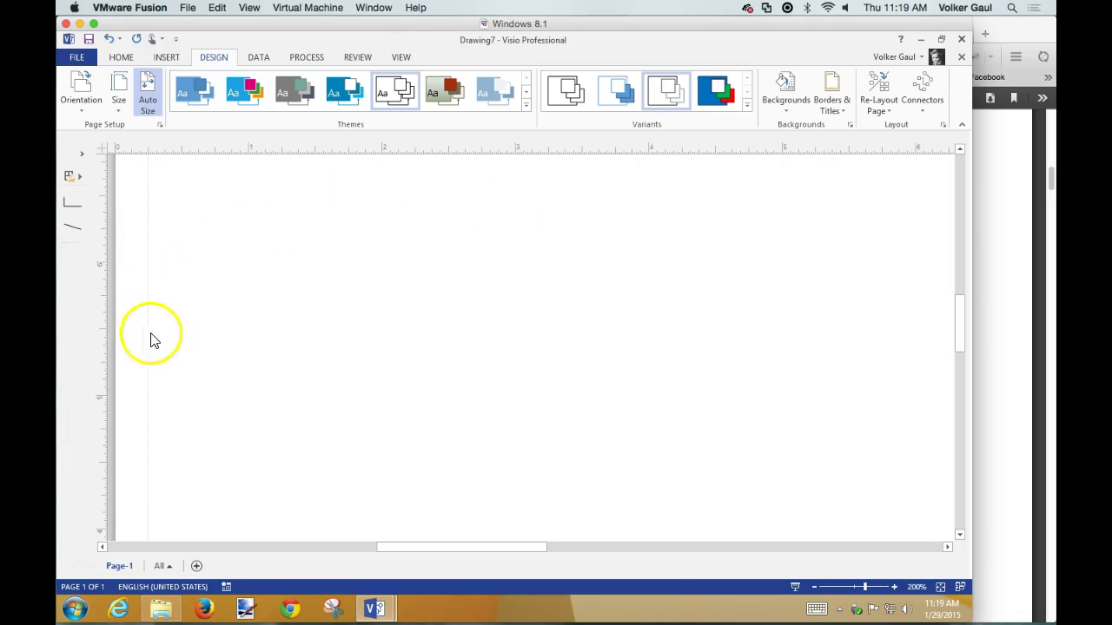
Step: Place a Process rectangle from the Basic Flowchart Shapes stencil on the empty page
{"action": "left_click", "coordinate": [73, 177]}
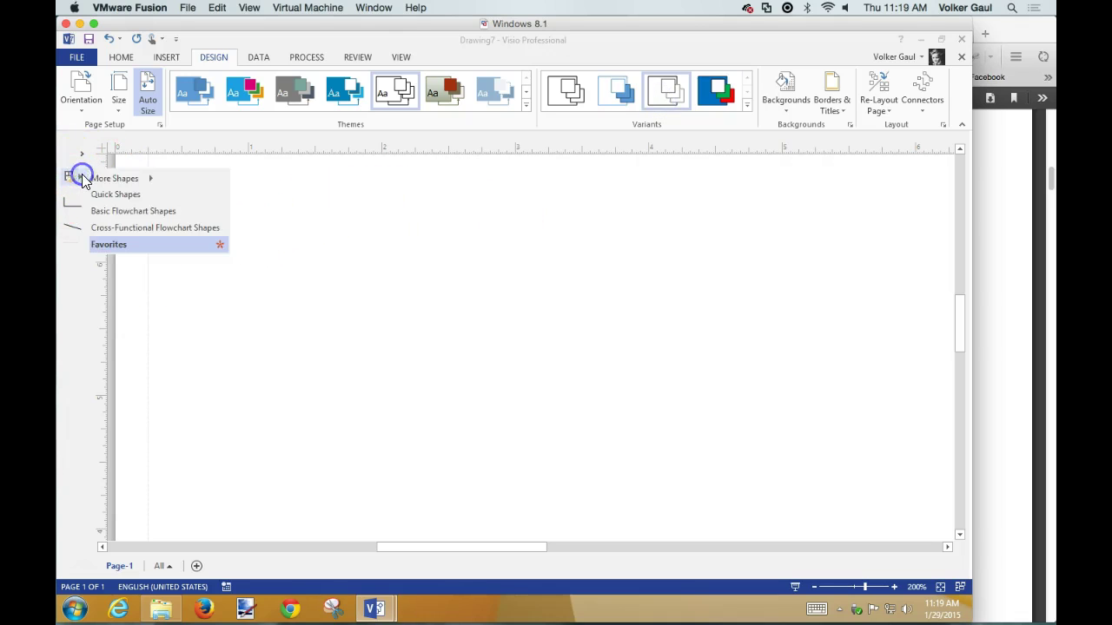
{"action": "left_click", "coordinate": [110, 211]}
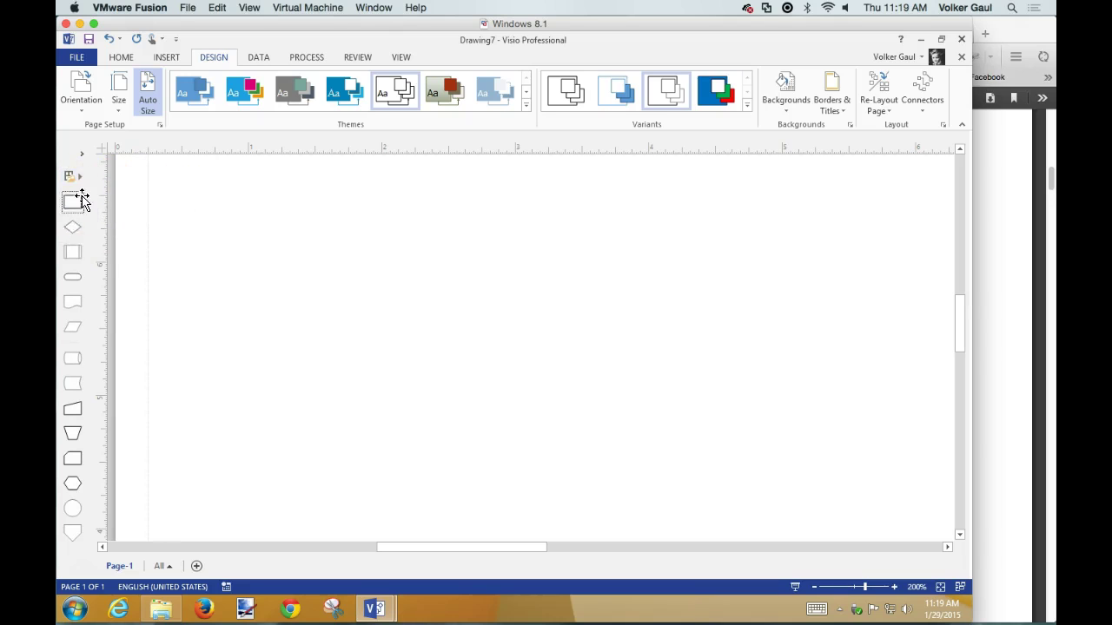
{"action": "left_click_drag", "start_coordinate": [72, 202], "coordinate": [338, 251]}
Step: Display the Favorites stencil in the expanded Shapes pane and turn off its editing mode
{"action": "left_click", "coordinate": [80, 179]}
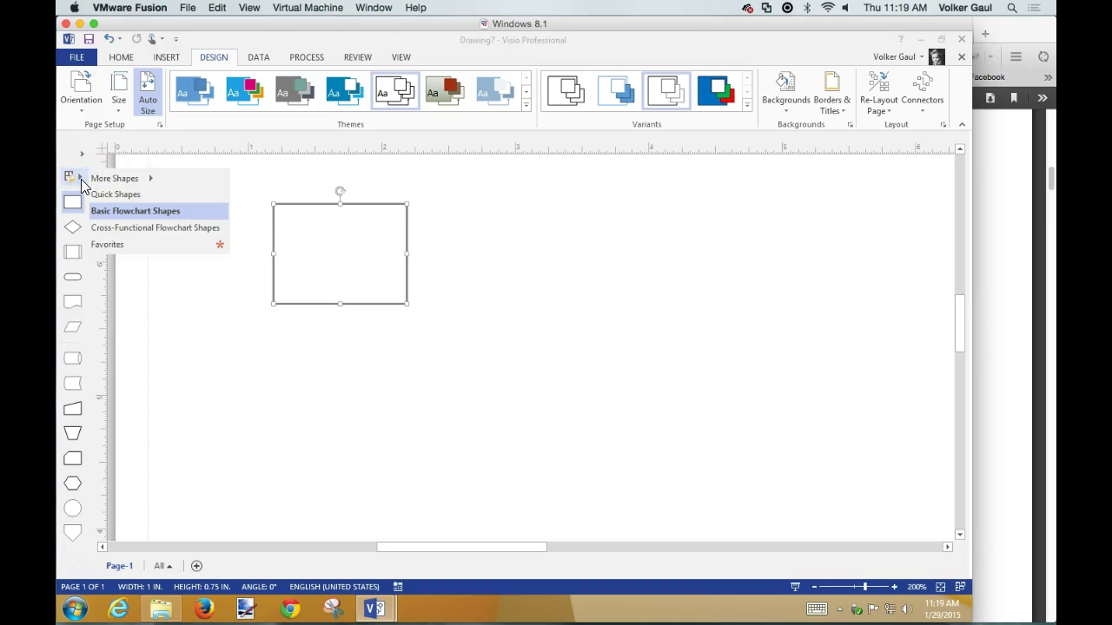
{"action": "left_click", "coordinate": [114, 215]}
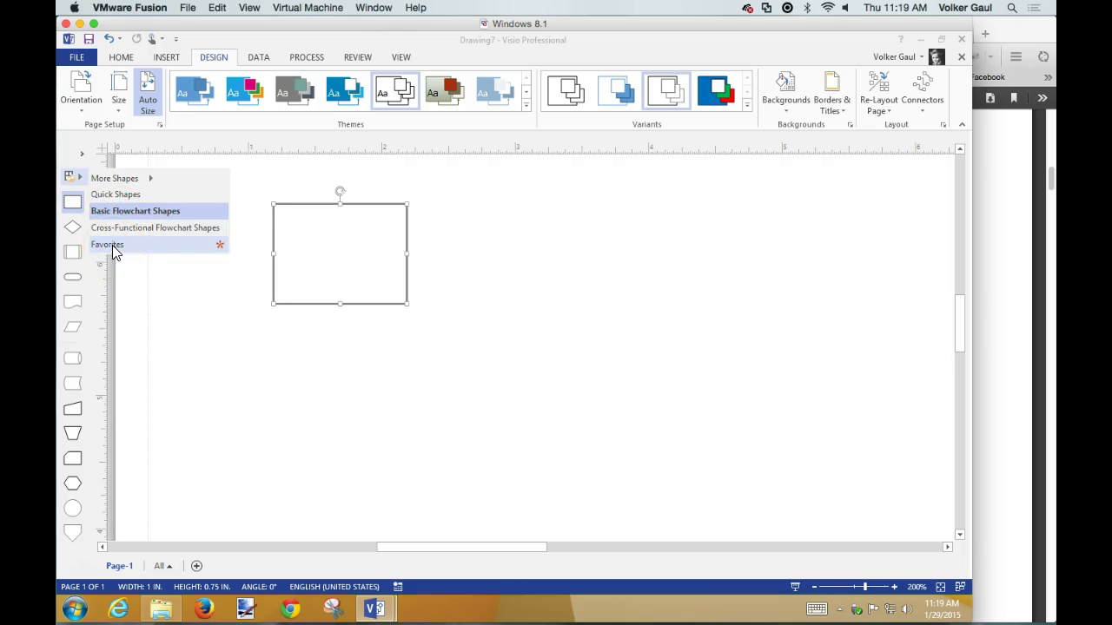
{"action": "left_click", "coordinate": [112, 244]}
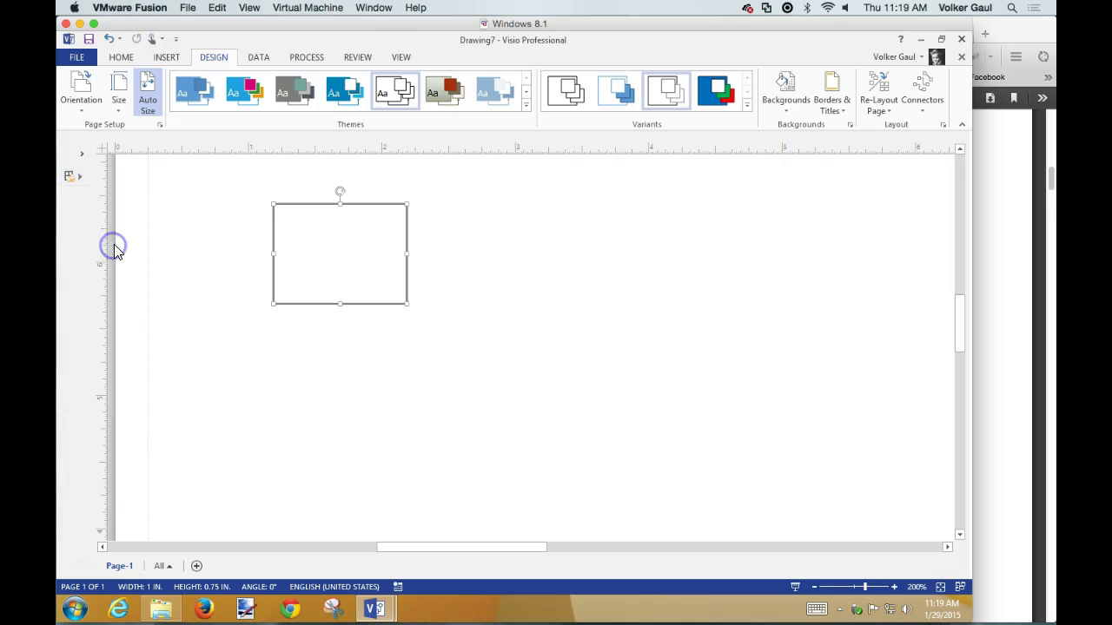
{"action": "left_click", "coordinate": [345, 275]}
{"action": "left_click", "coordinate": [82, 153]}
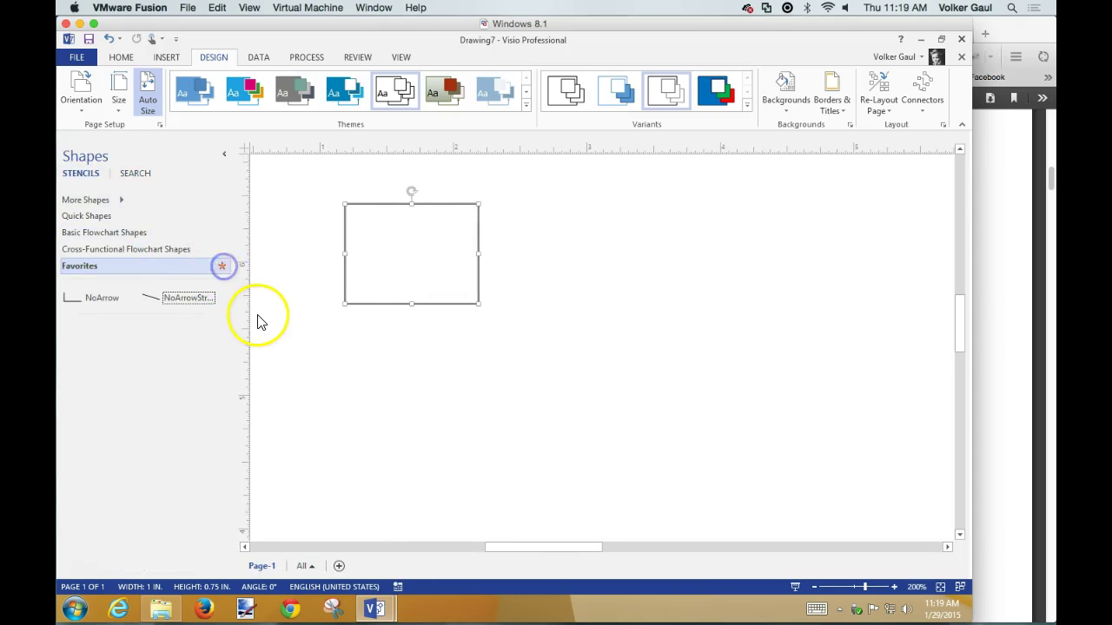
{"action": "right_click", "coordinate": [188, 266]}
{"action": "left_click", "coordinate": [218, 268]}
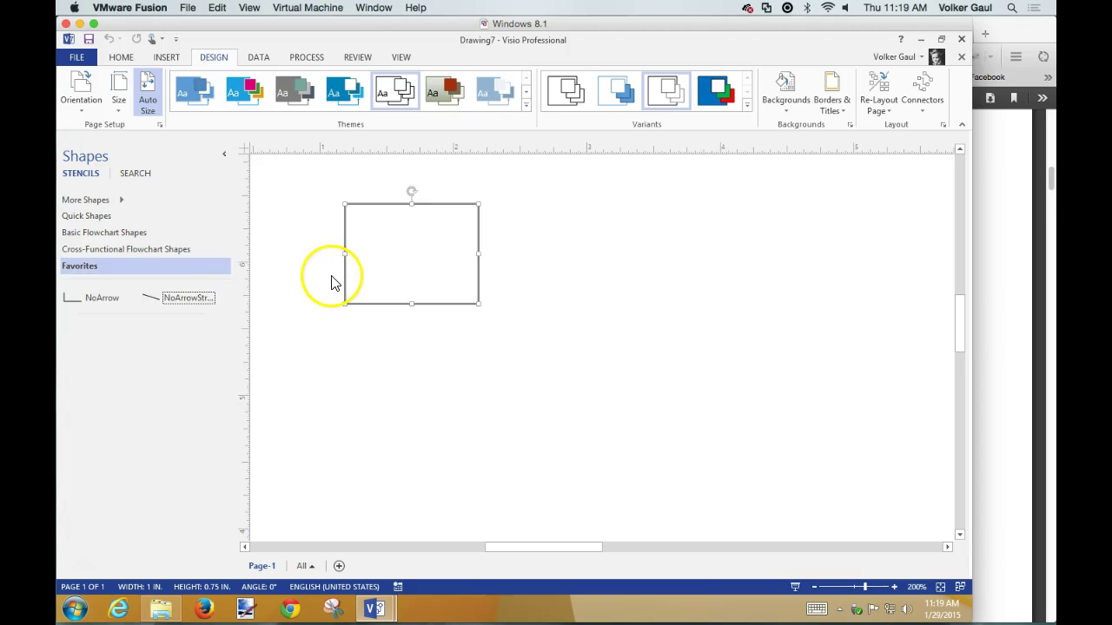
Step: Move the rectangle from the page into the Favorites stencil, allowing the stencil to be edited, and name the new master Entity
{"action": "left_click_drag", "start_coordinate": [370, 259], "coordinate": [101, 339]}
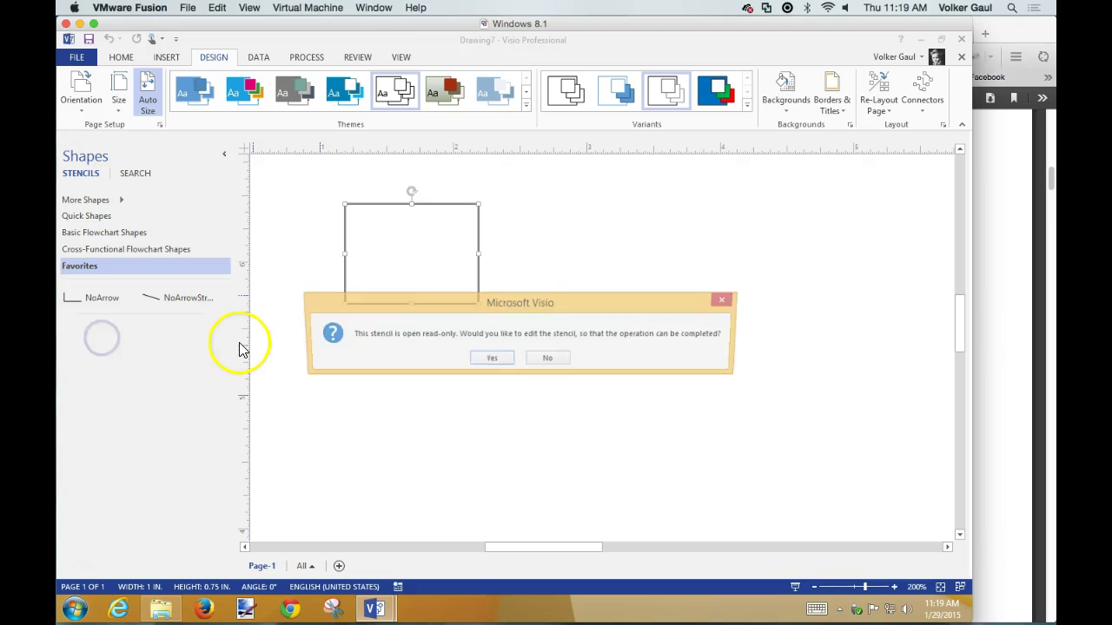
{"action": "left_click", "coordinate": [489, 359]}
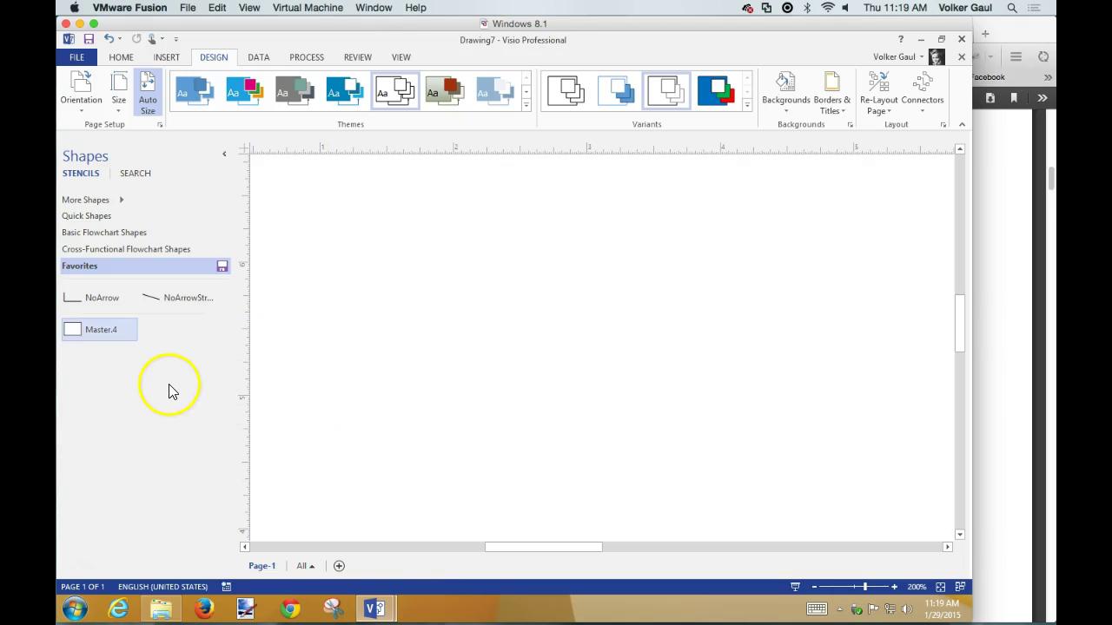
{"action": "left_click", "coordinate": [107, 335]}
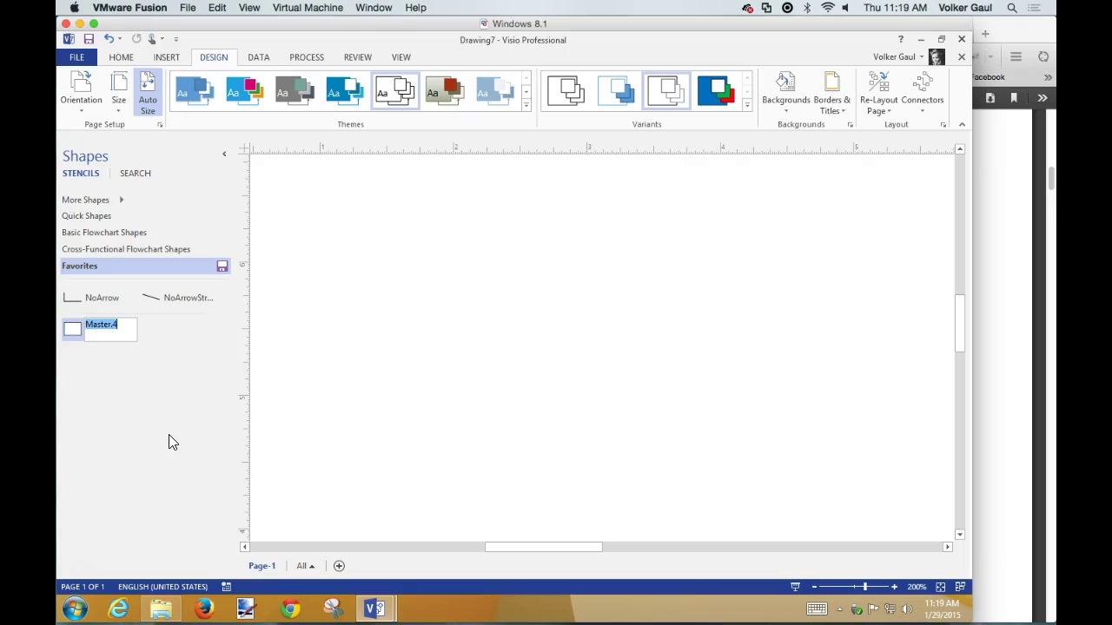
{"action": "type", "text": "Entity"}
{"action": "key", "text": "Return"}
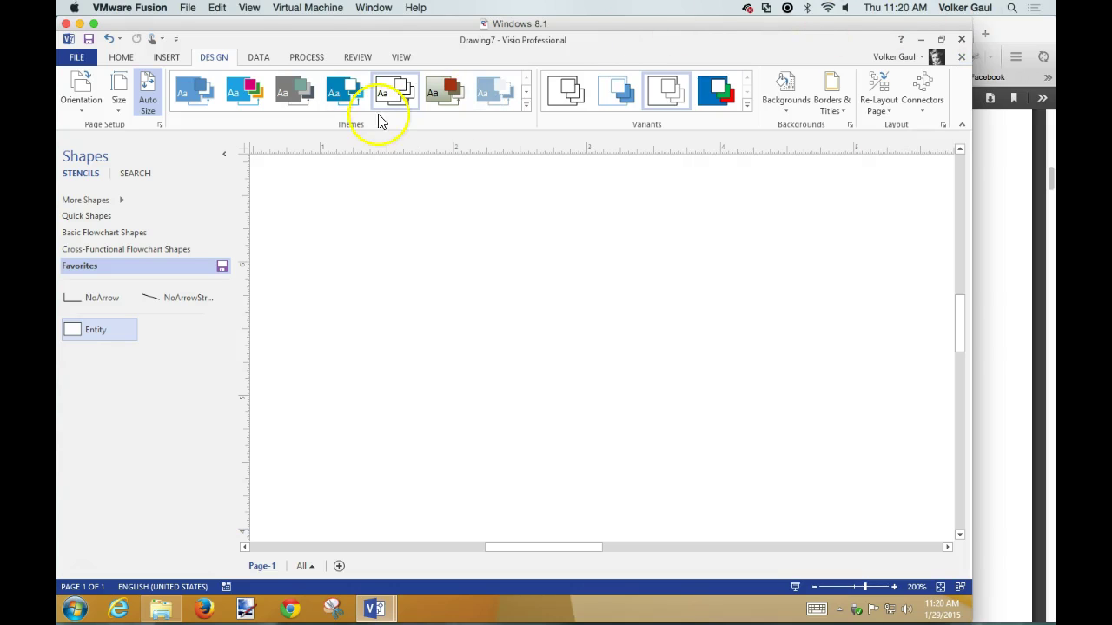
Step: Minimize the Shapes pane, place an Entity shape on the page and label it tblCustomers
{"action": "left_click", "coordinate": [224, 153]}
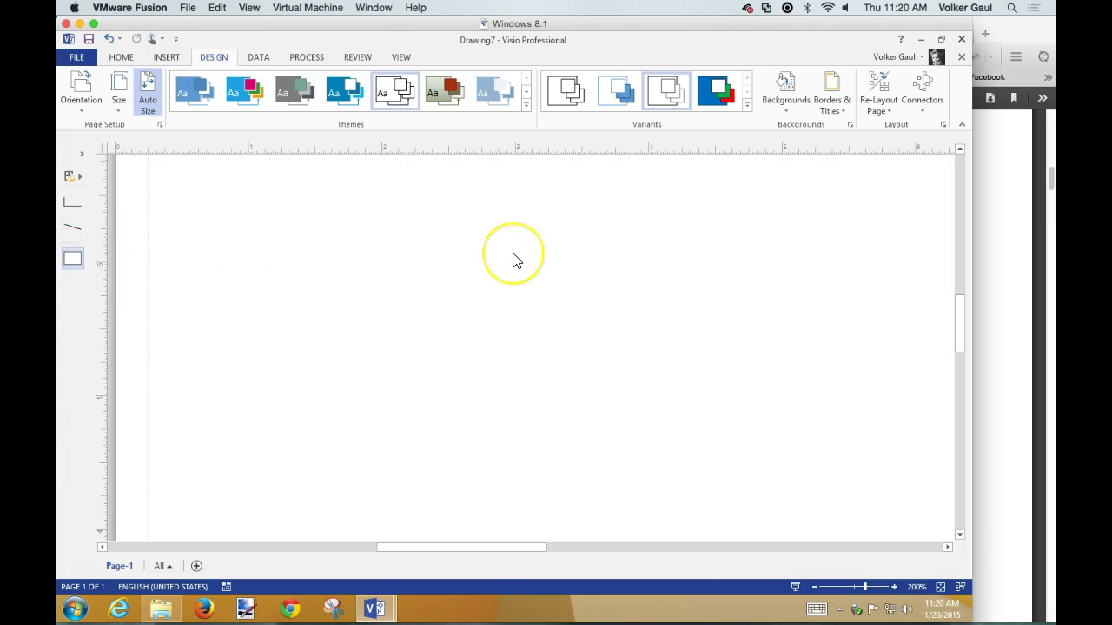
{"action": "left_click_drag", "start_coordinate": [73, 260], "coordinate": [315, 254]}
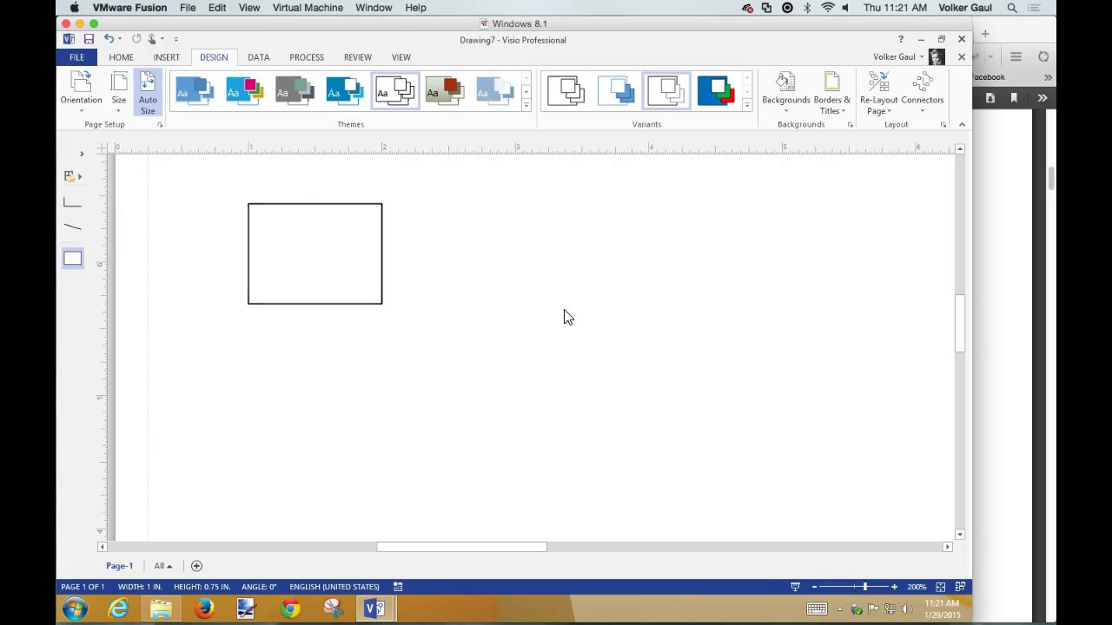
{"action": "type", "text": "tblCustomers"}
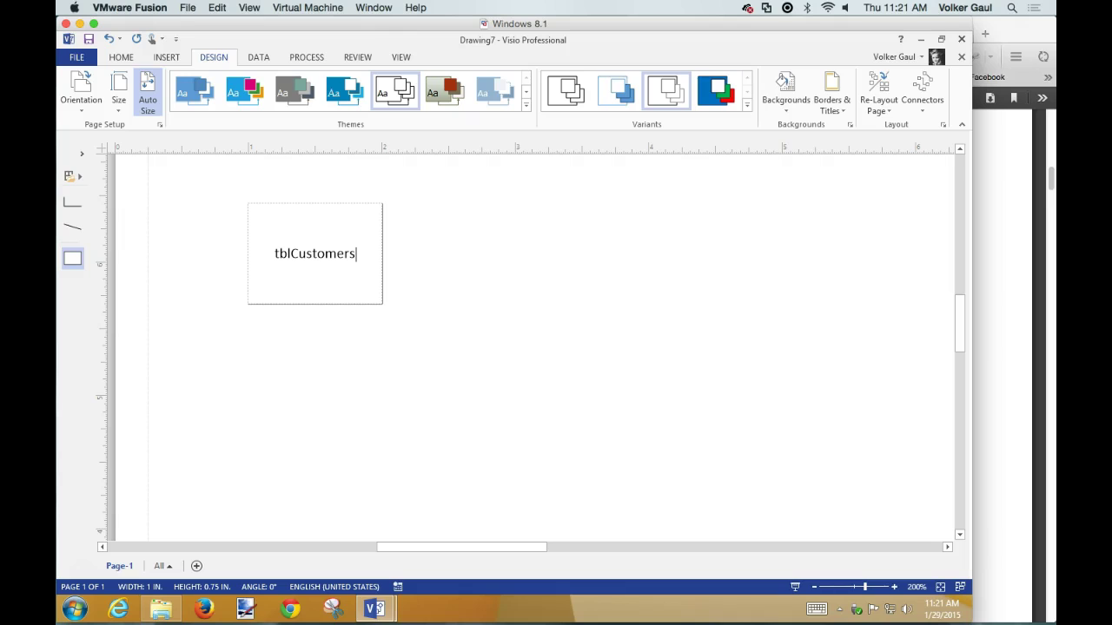
{"action": "left_click", "coordinate": [642, 350]}
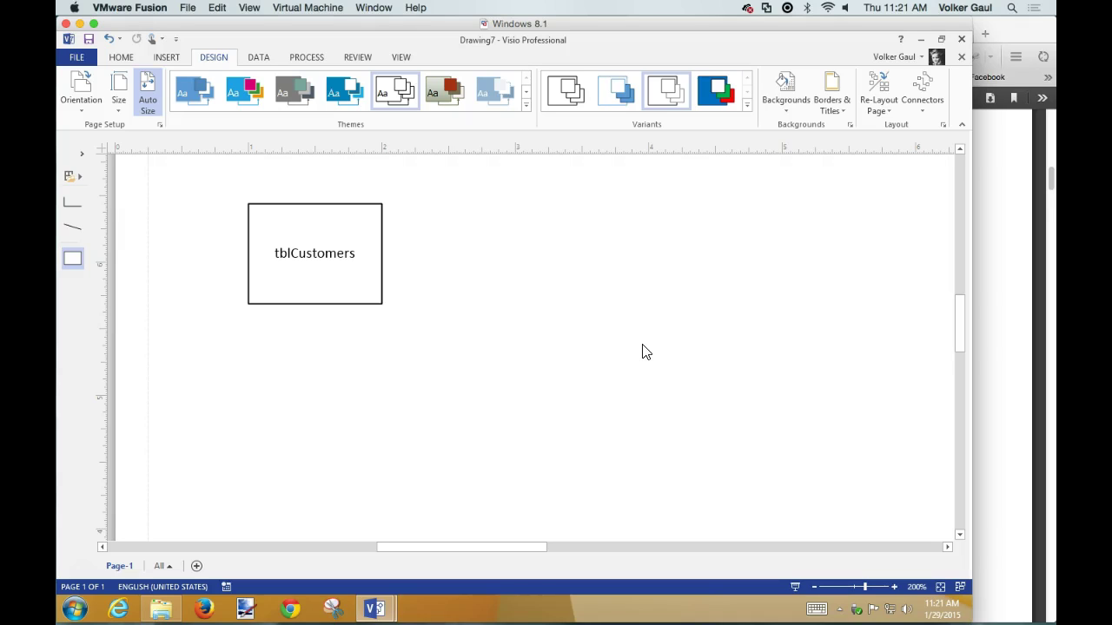
Step: Duplicate the tblCustomers entity to its right and label the copy tblTechnicians
{"action": "left_click", "coordinate": [353, 300]}
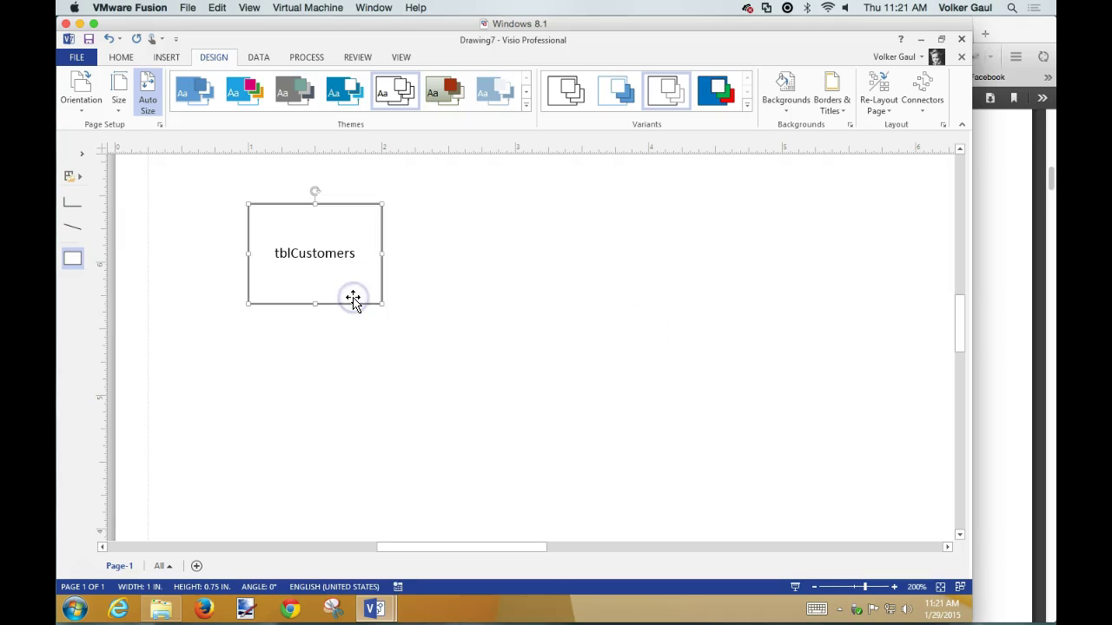
{"action": "left_click_drag", "start_coordinate": [353, 300], "coordinate": [674, 301]}
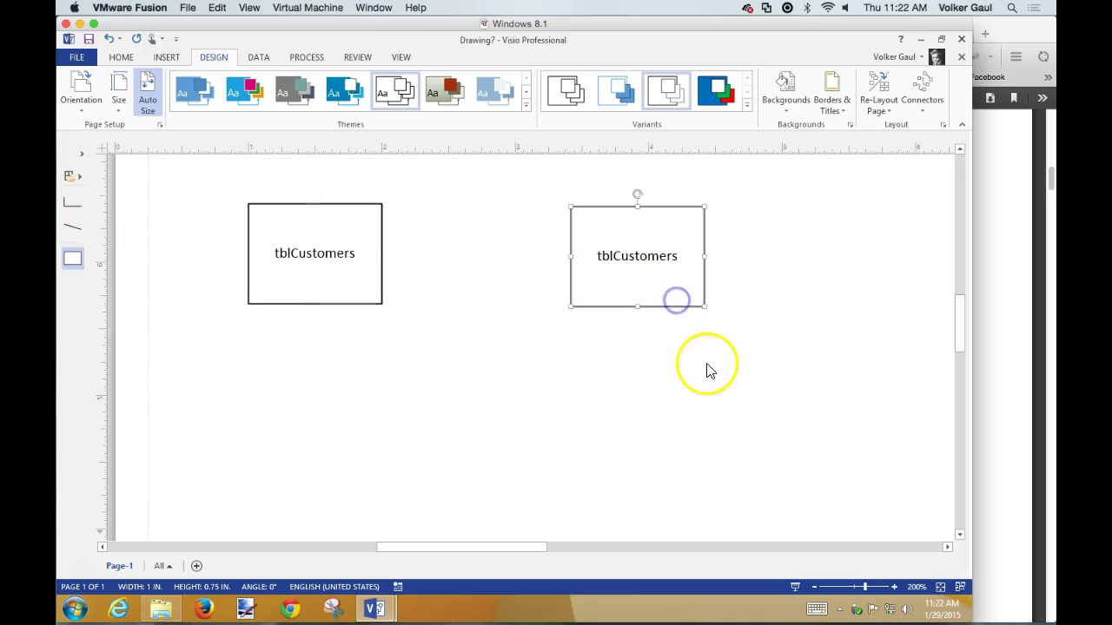
{"action": "type", "text": "tblT"}
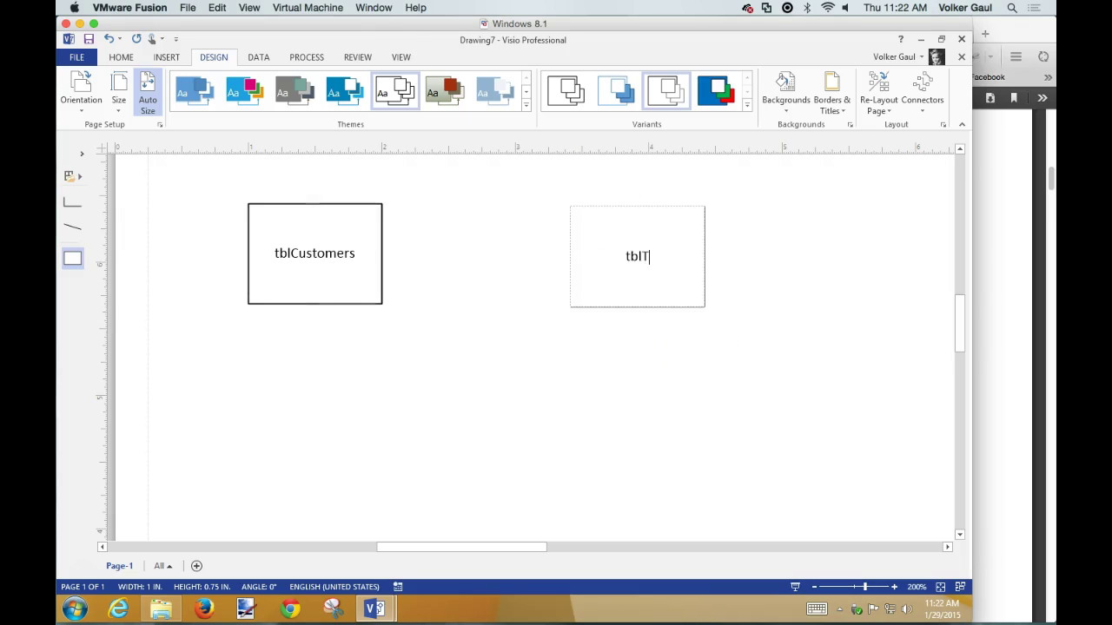
{"action": "type", "text": "echnician"}
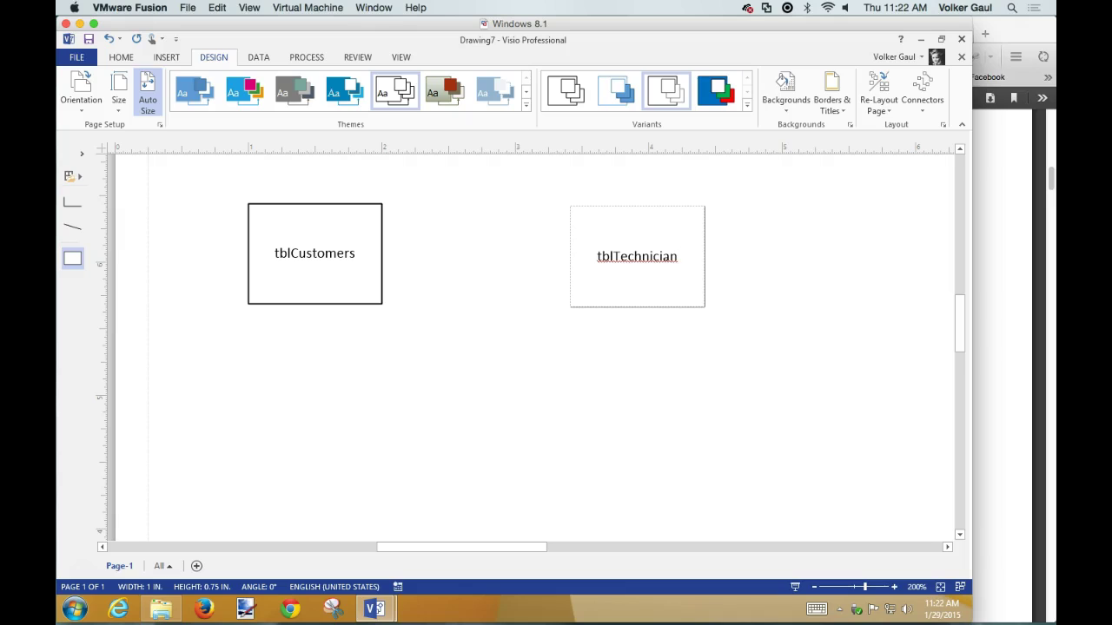
{"action": "type", "text": "s"}
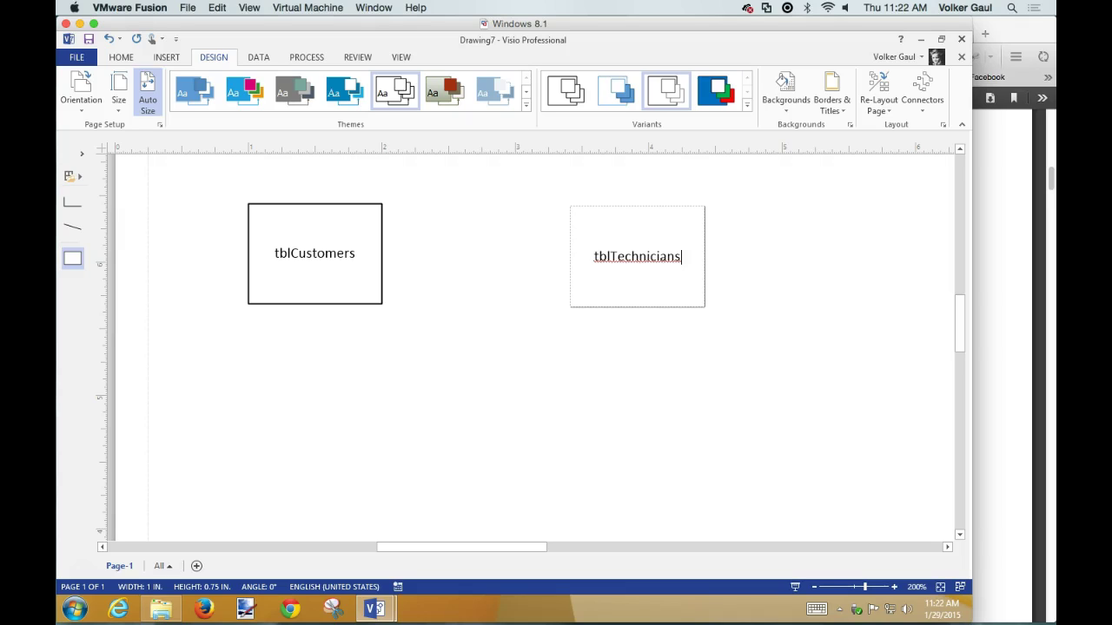
{"action": "left_click", "coordinate": [772, 330]}
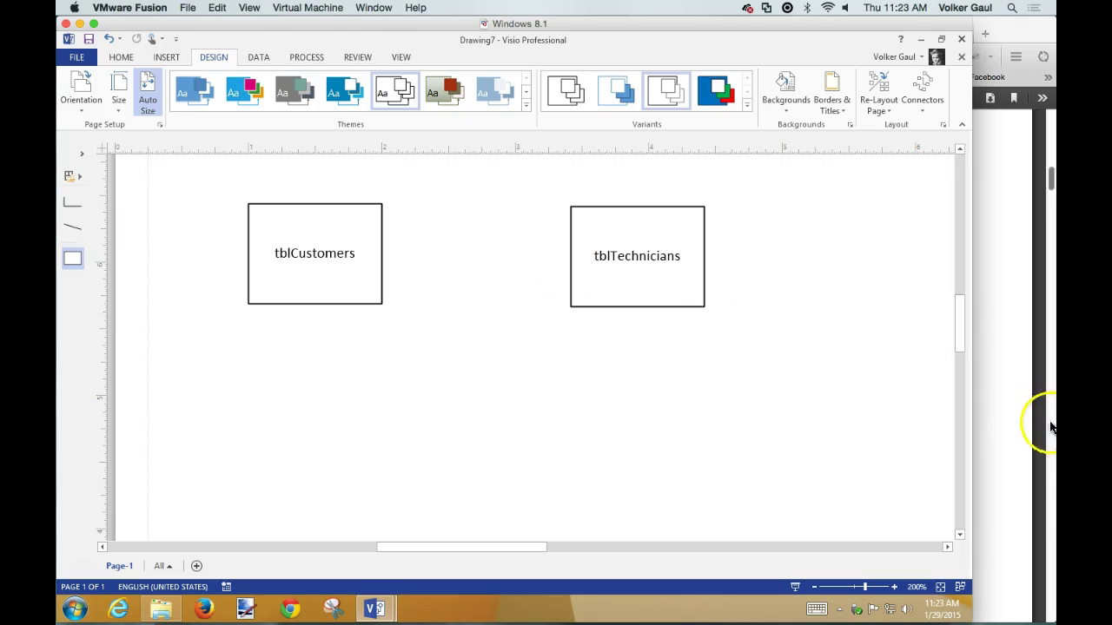
Step: Duplicate the tblCustomers entity below the gap between the two upper entities and label the copy tblDevices
{"action": "left_click", "coordinate": [367, 296]}
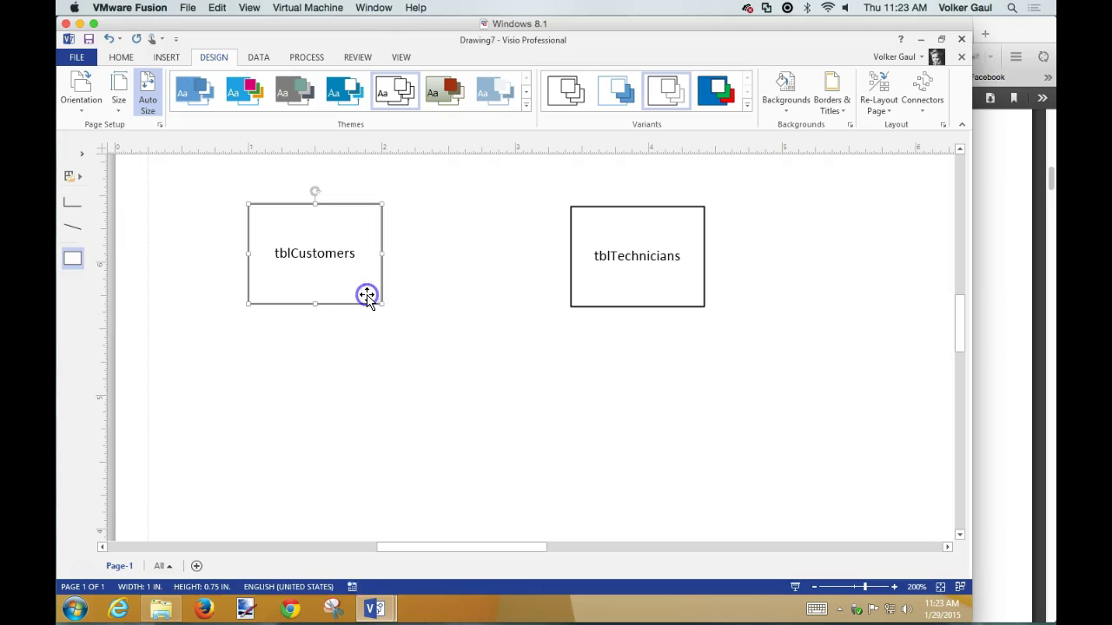
{"action": "left_click_drag", "start_coordinate": [368, 296], "coordinate": [542, 450]}
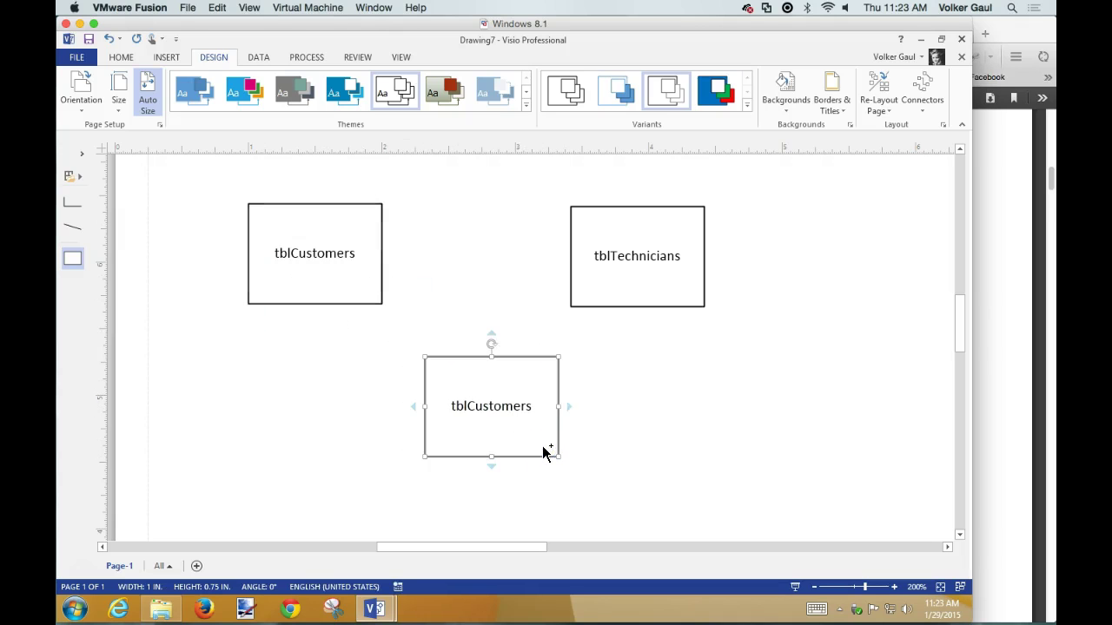
{"action": "type", "text": "tbl"}
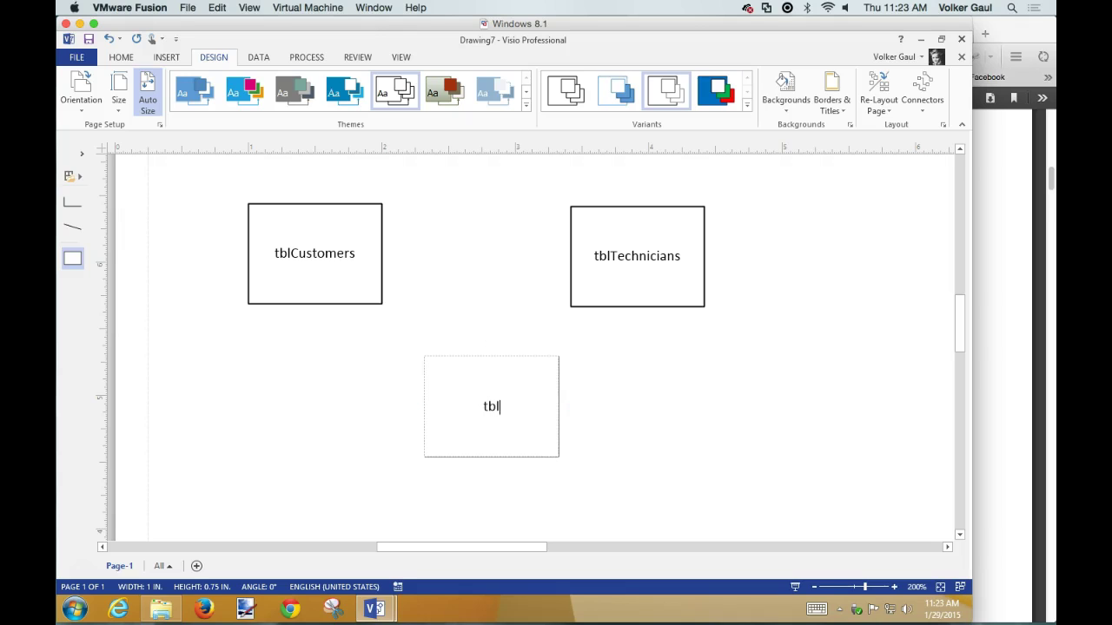
{"action": "type", "text": "Devices"}
{"action": "left_click", "coordinate": [644, 409]}
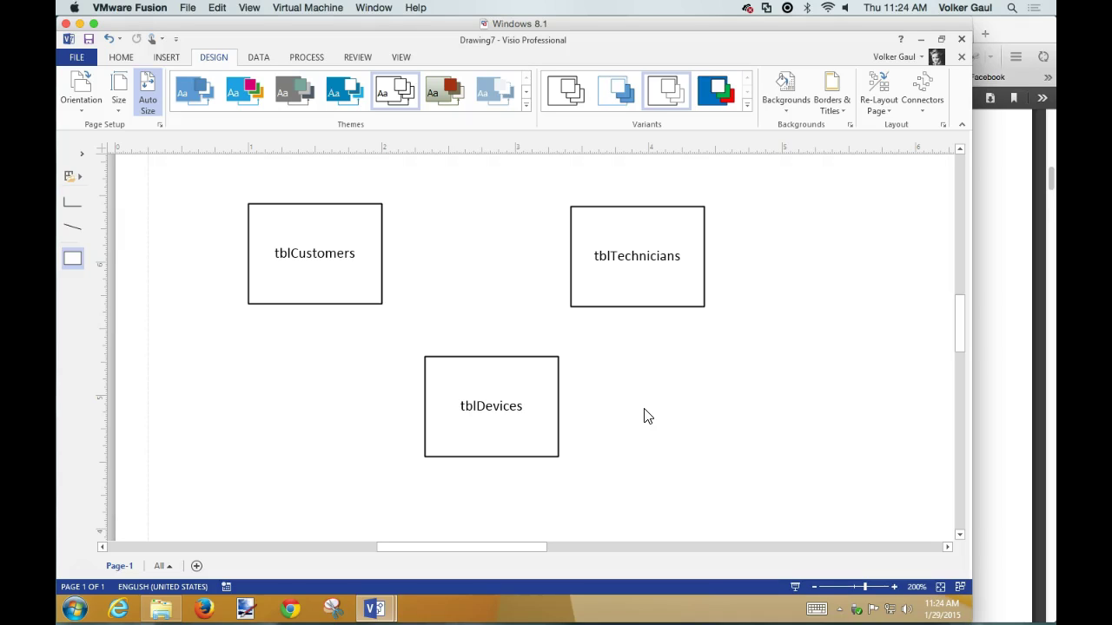
Step: Duplicate the tblDevices entity to its right and label the copy tblWorkOrders
{"action": "left_click", "coordinate": [518, 408]}
{"action": "left_click_drag", "start_coordinate": [551, 406], "coordinate": [782, 405]}
{"action": "type", "text": "tblWorkOrders"}
{"action": "left_click", "coordinate": [728, 300]}
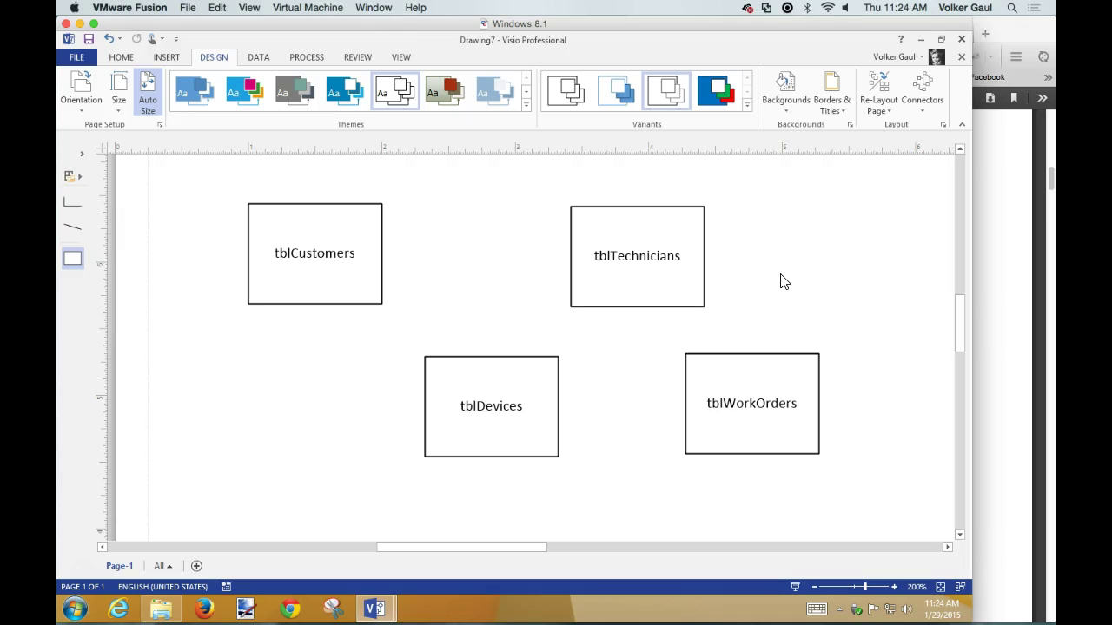
Step: Duplicate the tblDevices entity to its lower left and label the copy tblPayments
{"action": "scroll", "coordinate": [686, 434], "scroll_direction": "down", "scroll_amount": 2}
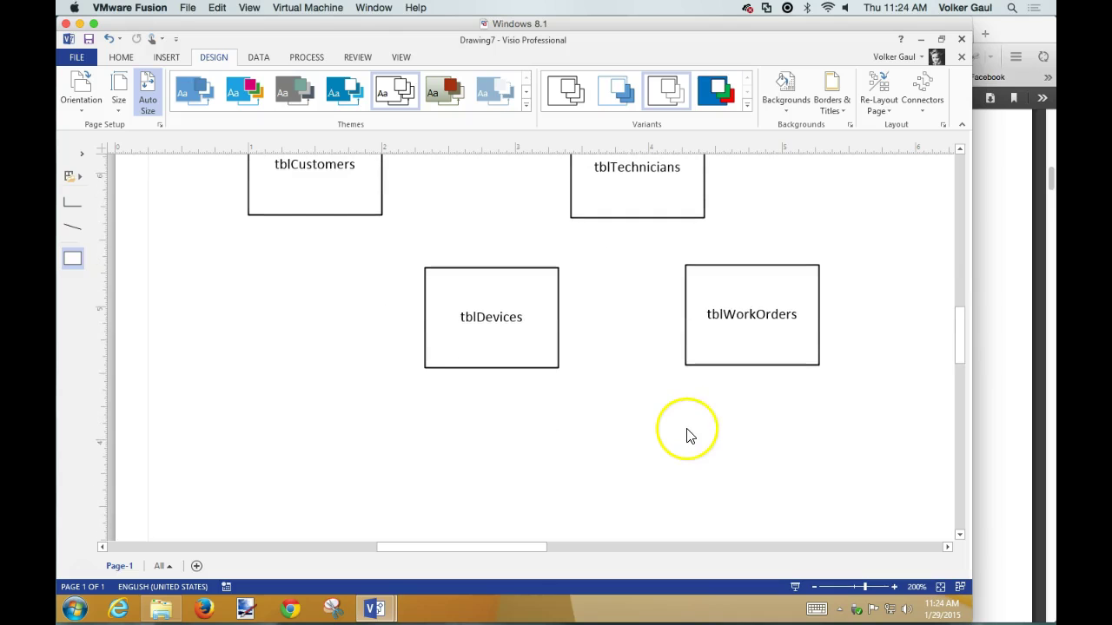
{"action": "left_click", "coordinate": [531, 359]}
{"action": "left_click_drag", "start_coordinate": [532, 360], "coordinate": [328, 476]}
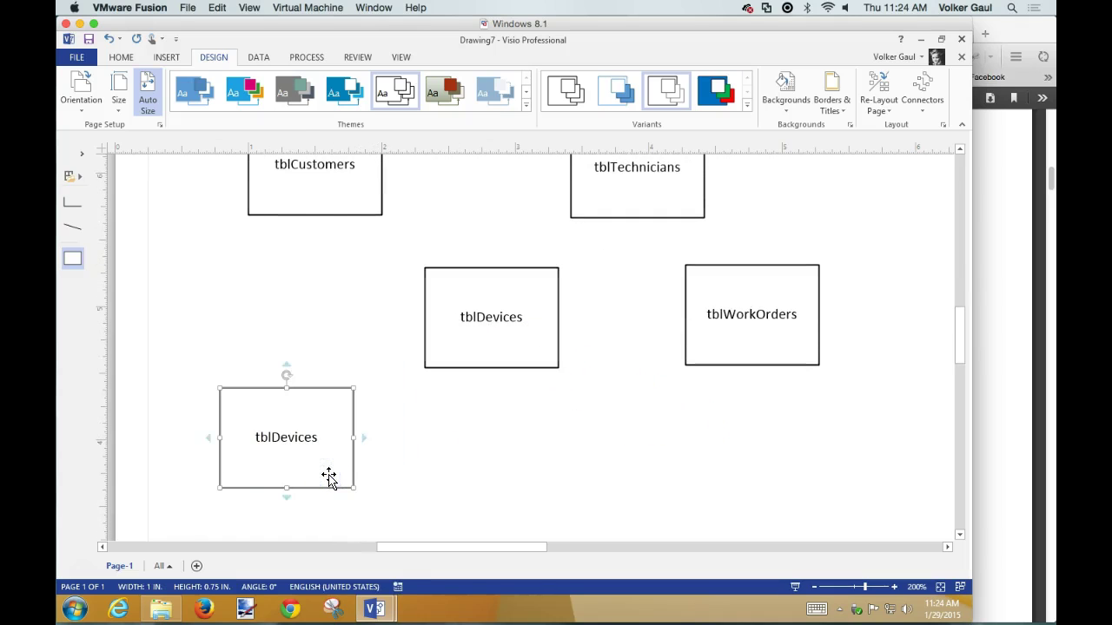
{"action": "type", "text": "tblPayments"}
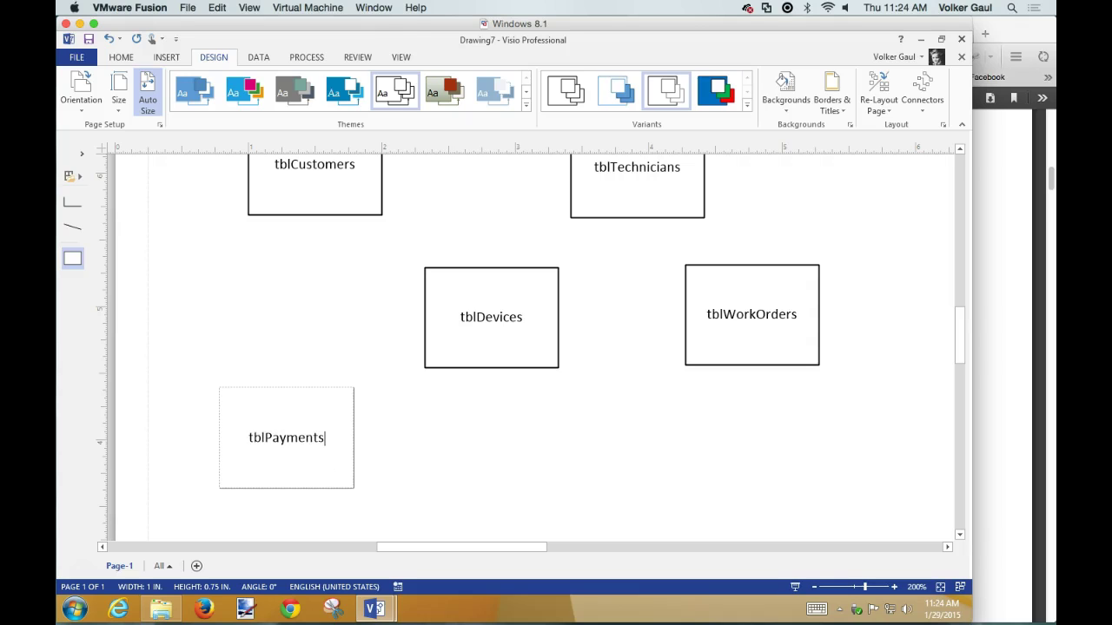
{"action": "left_click", "coordinate": [402, 458]}
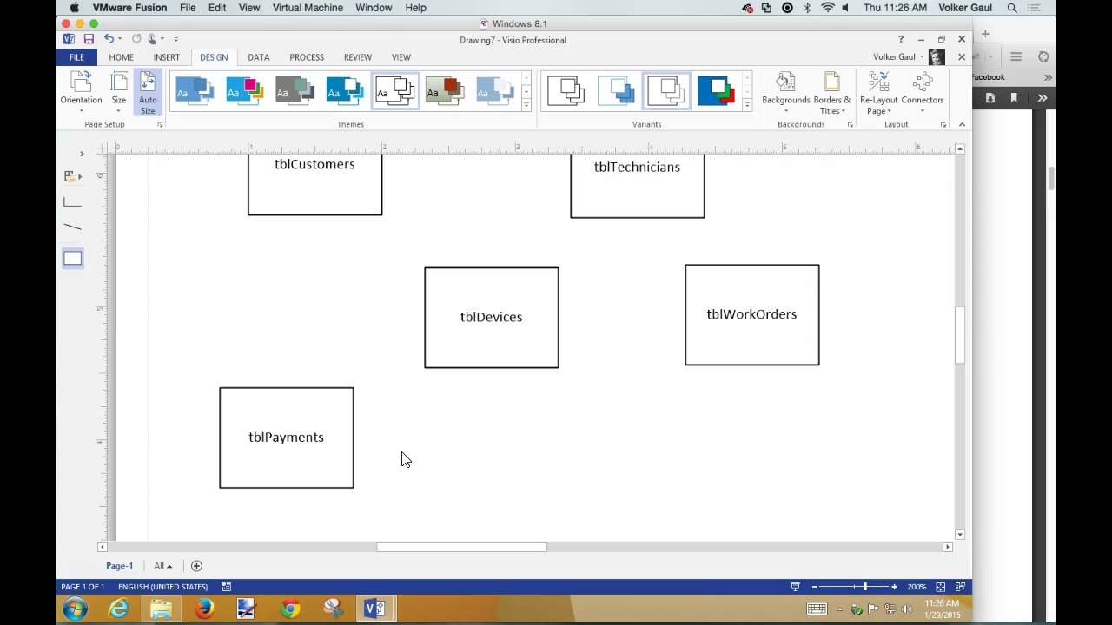
Step: Duplicate the tblPayments entity to its right, below the gap between tblDevices and tblWorkOrders
{"action": "left_click", "coordinate": [342, 437]}
{"action": "left_click_drag", "start_coordinate": [418, 444], "coordinate": [679, 443]}
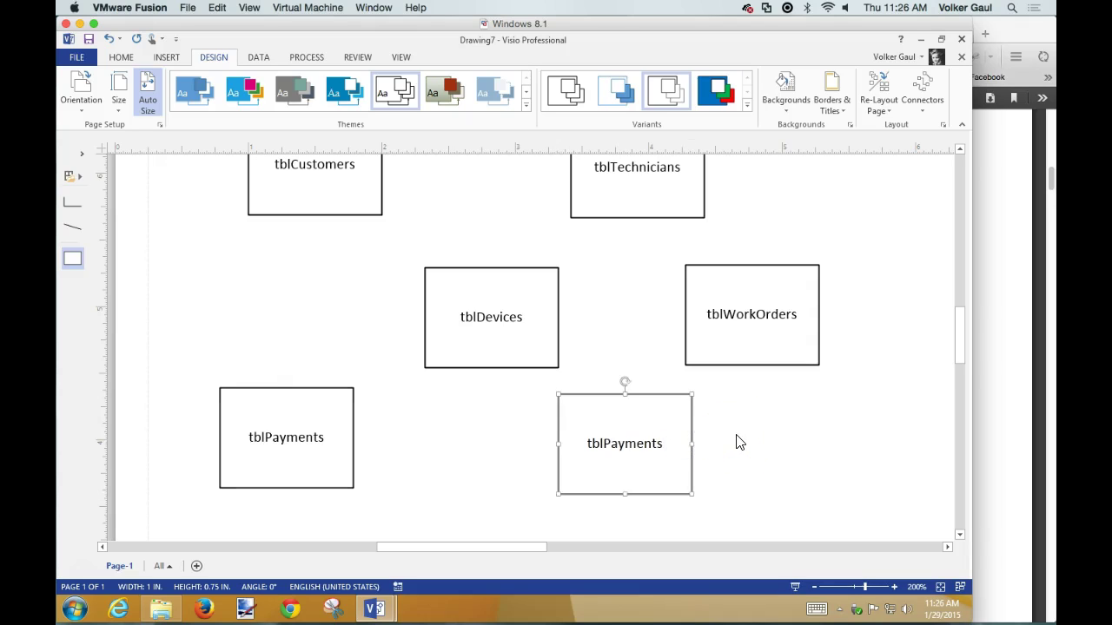
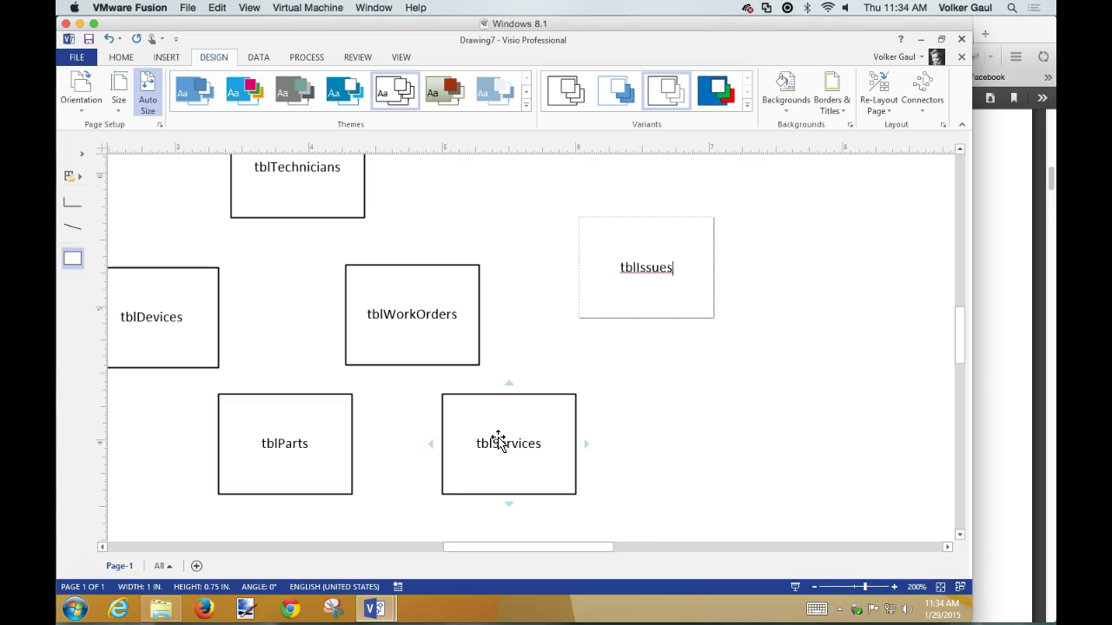
Step: Review the entities placed so far, including tblTechnicians, tblDevices, tblWorkOrders, tblParts, tblServices and tblIssues, and how they relate
{"action": "left_click", "coordinate": [499, 441]}
{"action": "left_click", "coordinate": [666, 449]}
{"action": "left_click", "coordinate": [717, 437]}
{"action": "scroll", "coordinate": [718, 437], "scroll_direction": "up", "scroll_amount": 5}
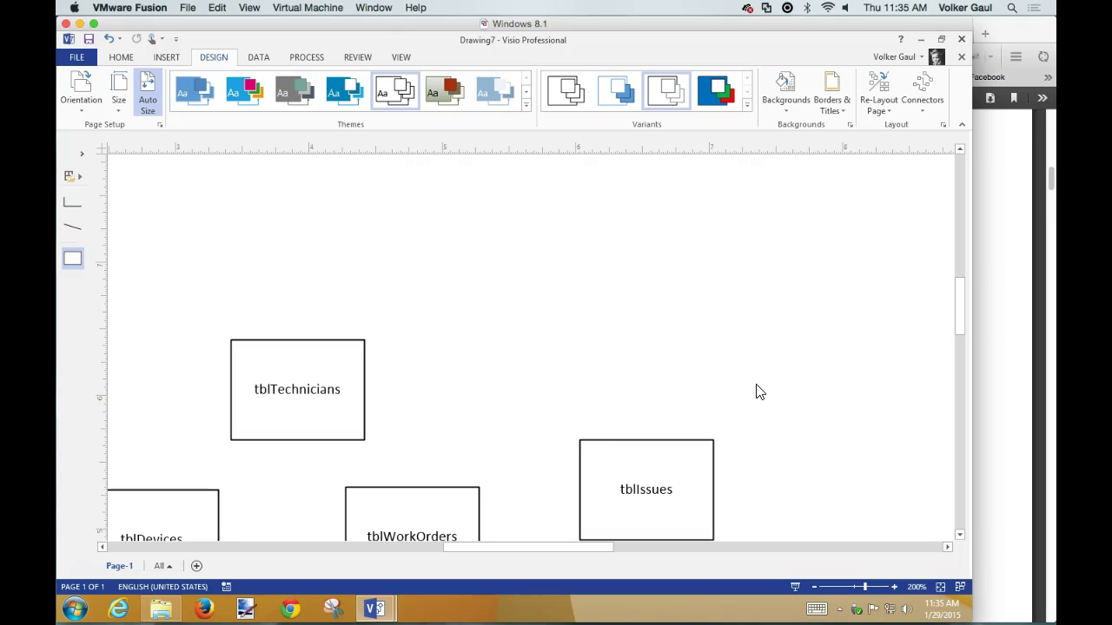
{"action": "scroll", "coordinate": [756, 392], "scroll_direction": "down", "scroll_amount": 3}
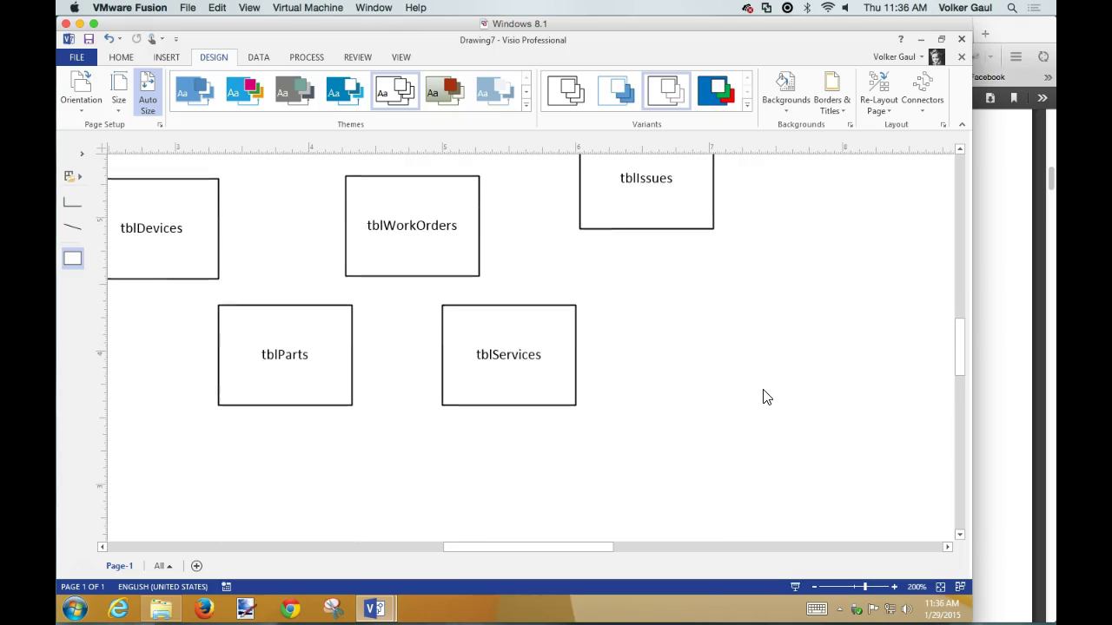
{"action": "scroll", "coordinate": [764, 397], "scroll_direction": "up", "scroll_amount": 2}
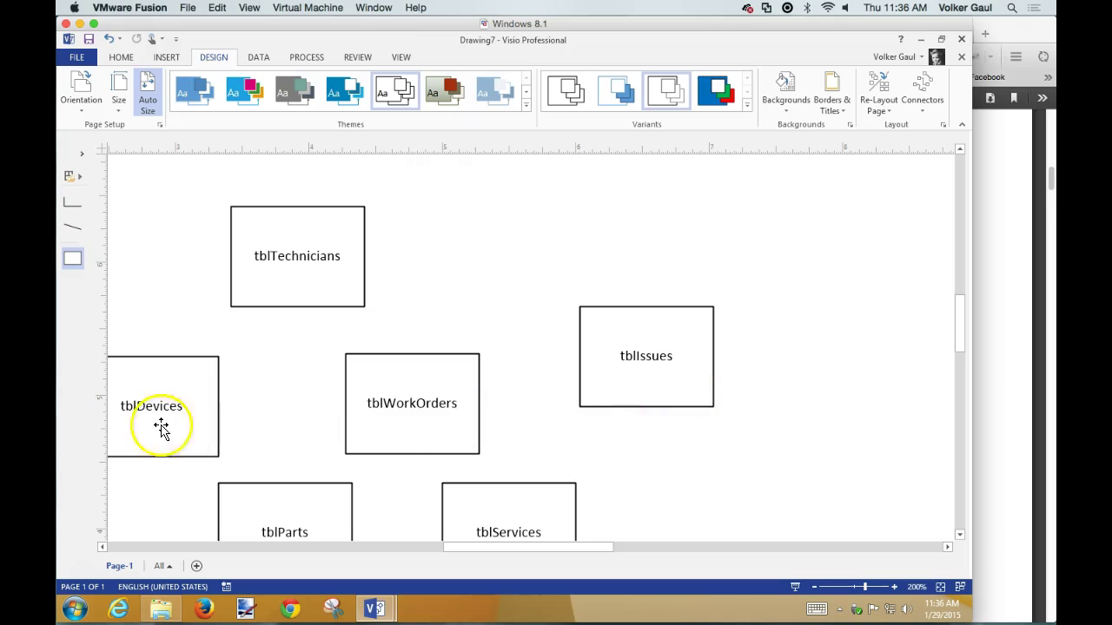
{"action": "mouse_move", "coordinate": [139, 423]}
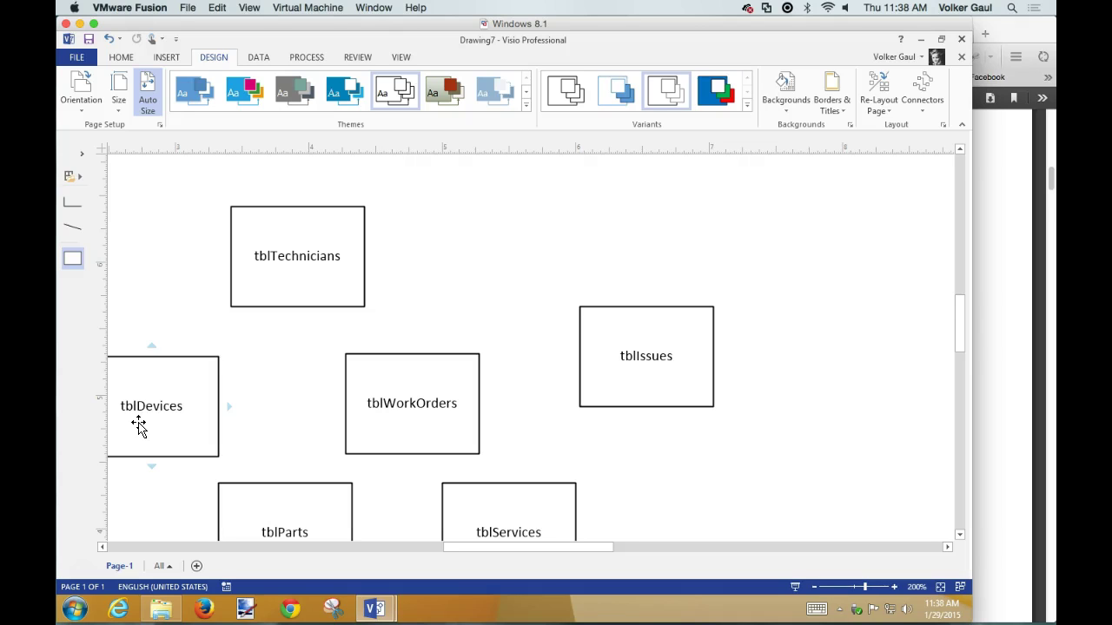
{"action": "scroll", "coordinate": [487, 432], "scroll_direction": "down", "scroll_amount": 3}
{"action": "mouse_move", "coordinate": [487, 416]}
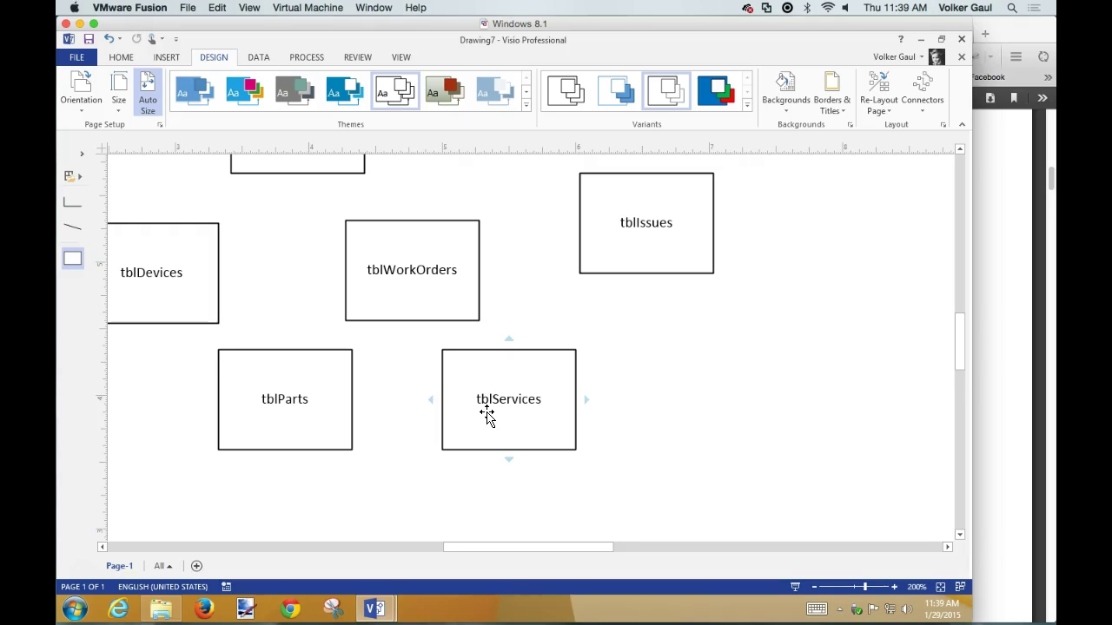
{"action": "left_click", "coordinate": [656, 268]}
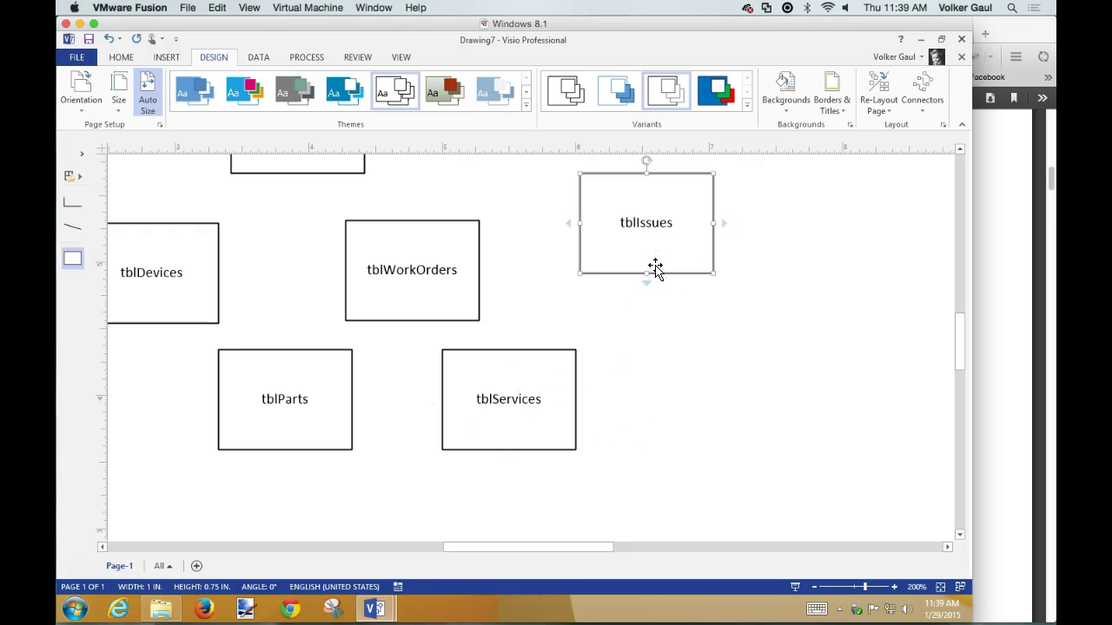
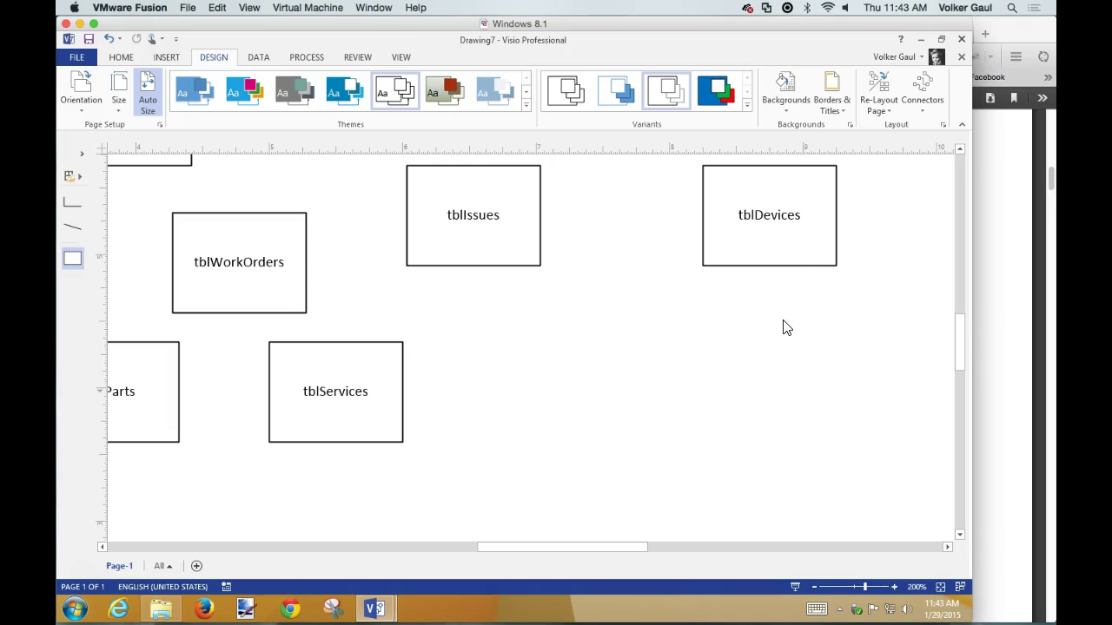
Step: Duplicate the tblDevices entity at the far right twice, placing the two copies side by side below it
{"action": "left_click", "coordinate": [750, 265]}
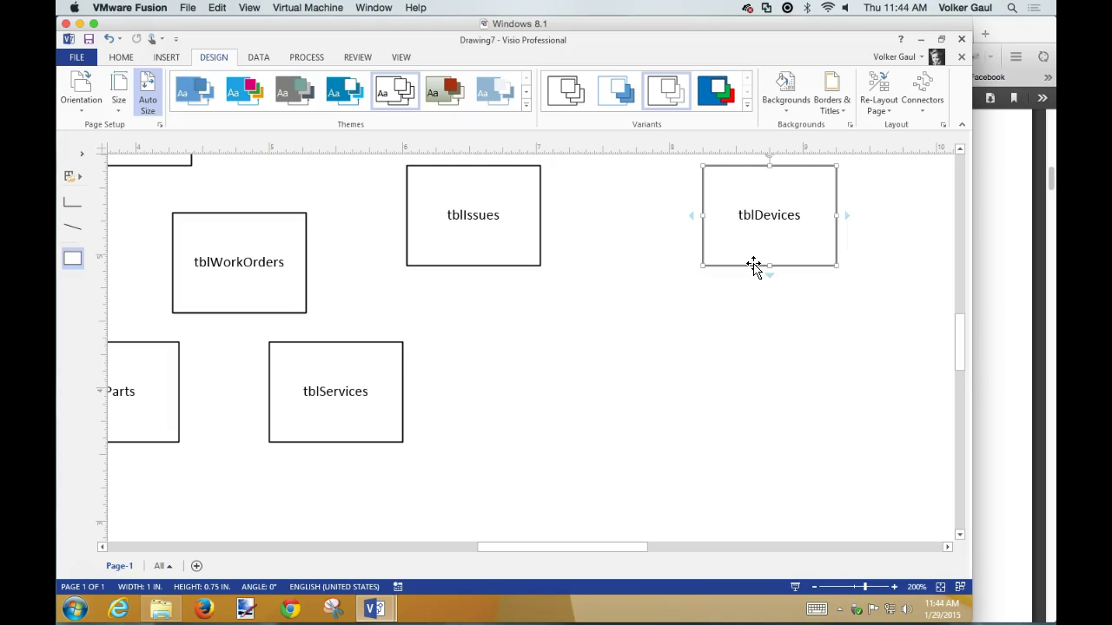
{"action": "left_click", "coordinate": [723, 258]}
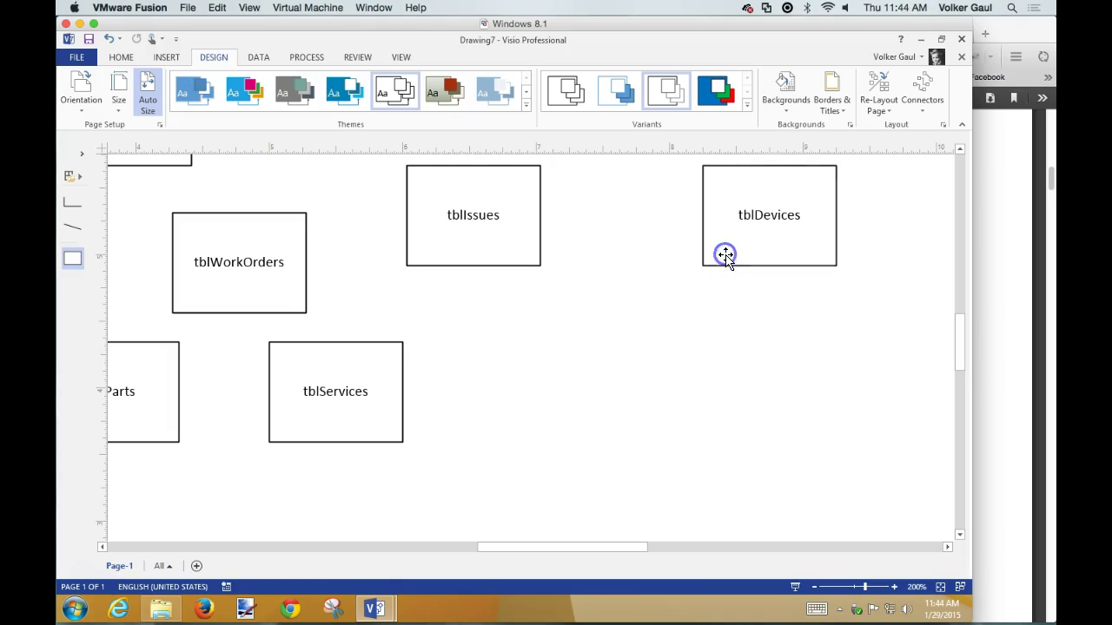
{"action": "left_click_drag", "start_coordinate": [714, 288], "coordinate": [833, 382]}
Step: Label the left copy below the far-right tblDevices entity tblComputers, on a single line
{"action": "left_click", "coordinate": [700, 372]}
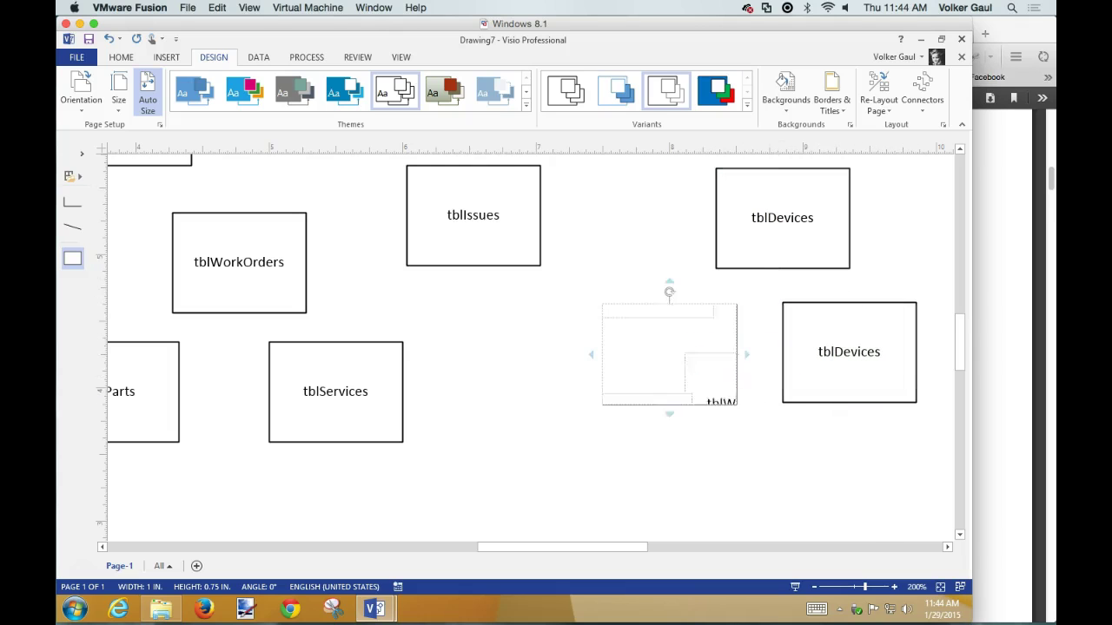
{"action": "type", "text": "tblComput"}
{"action": "key", "text": "BackSpace"}
{"action": "key", "text": "BackSpace"}
{"action": "key", "text": "BackSpace"}
{"action": "key", "text": "BackSpace"}
{"action": "key", "text": "BackSpace"}
{"action": "type", "text": "omputers"}
{"action": "key", "text": "Return"}
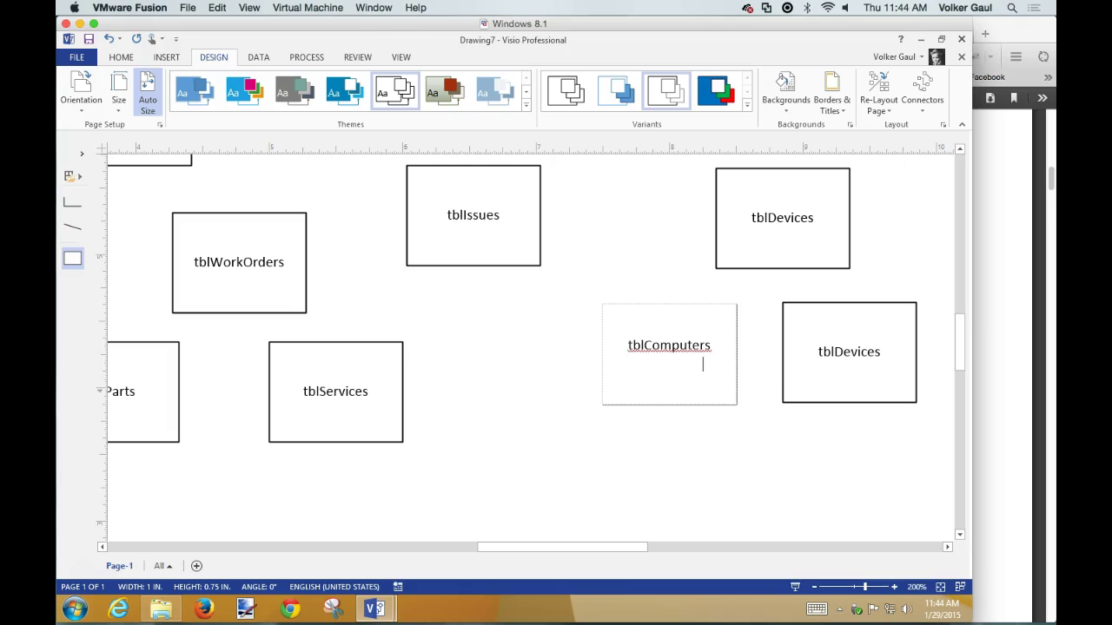
{"action": "key", "text": "BackSpace"}
Step: Label the right copy below the far-right tblDevices entity tblPrinters
{"action": "left_click", "coordinate": [863, 365]}
{"action": "type", "text": "tblPrinters"}
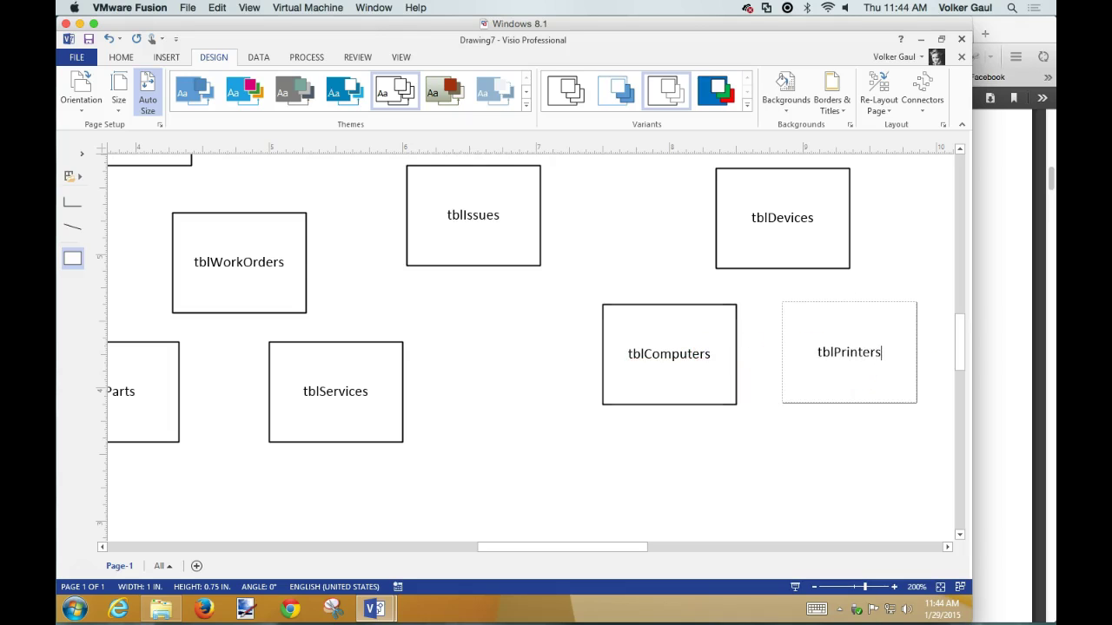
{"action": "left_click", "coordinate": [765, 449]}
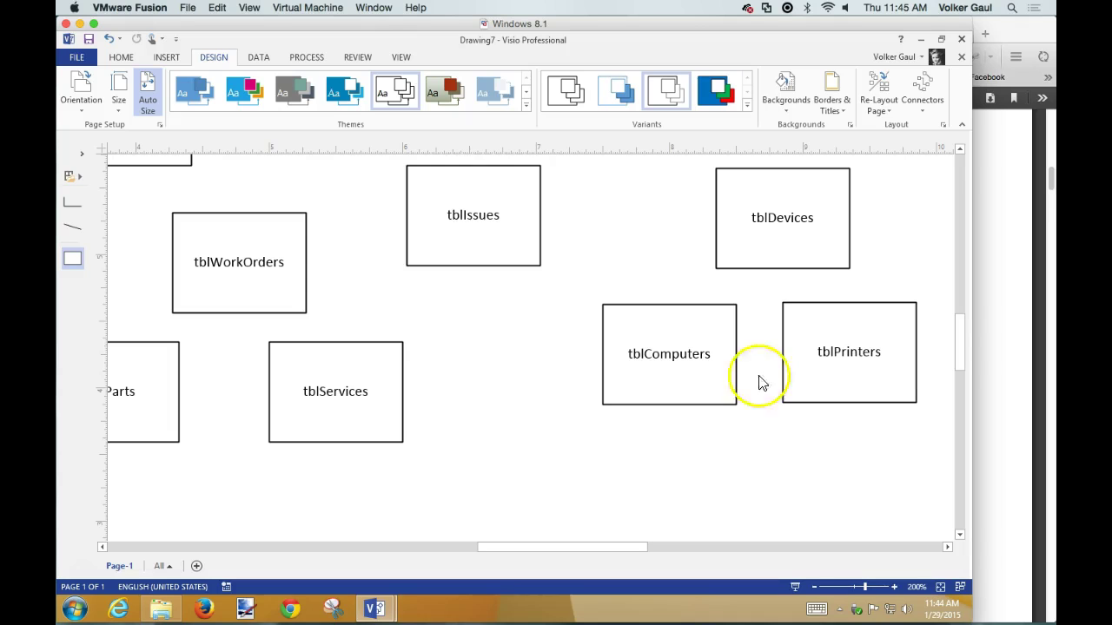
{"action": "mouse_move", "coordinate": [789, 249]}
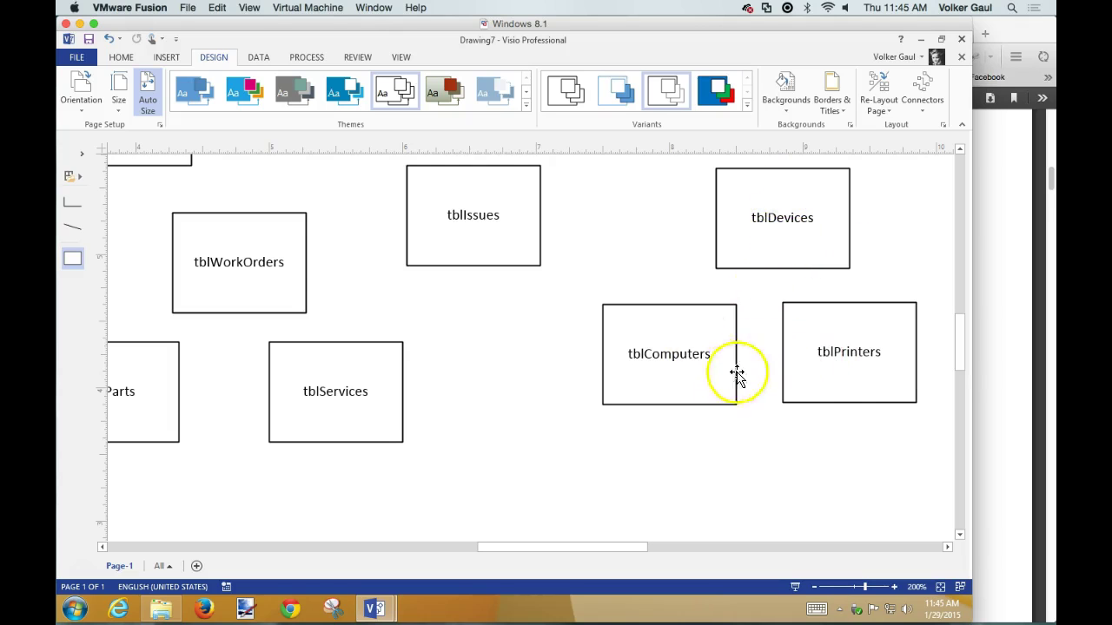
{"action": "mouse_move", "coordinate": [887, 394]}
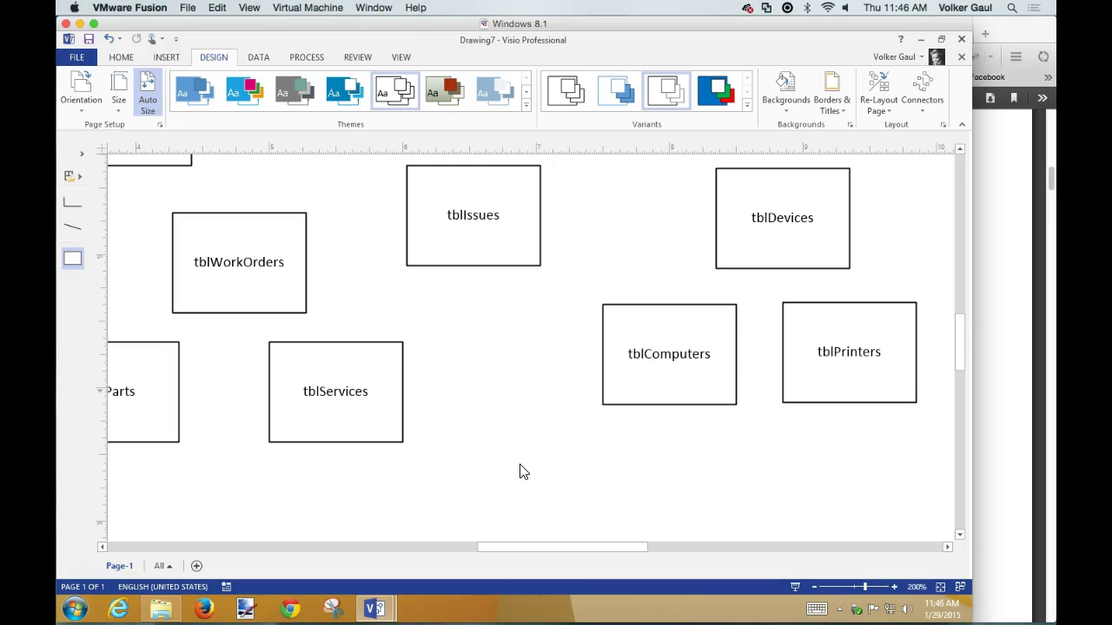
Step: Duplicate the tblComputers entity to its lower left and label the copy tblManufacturers
{"action": "left_click", "coordinate": [657, 391]}
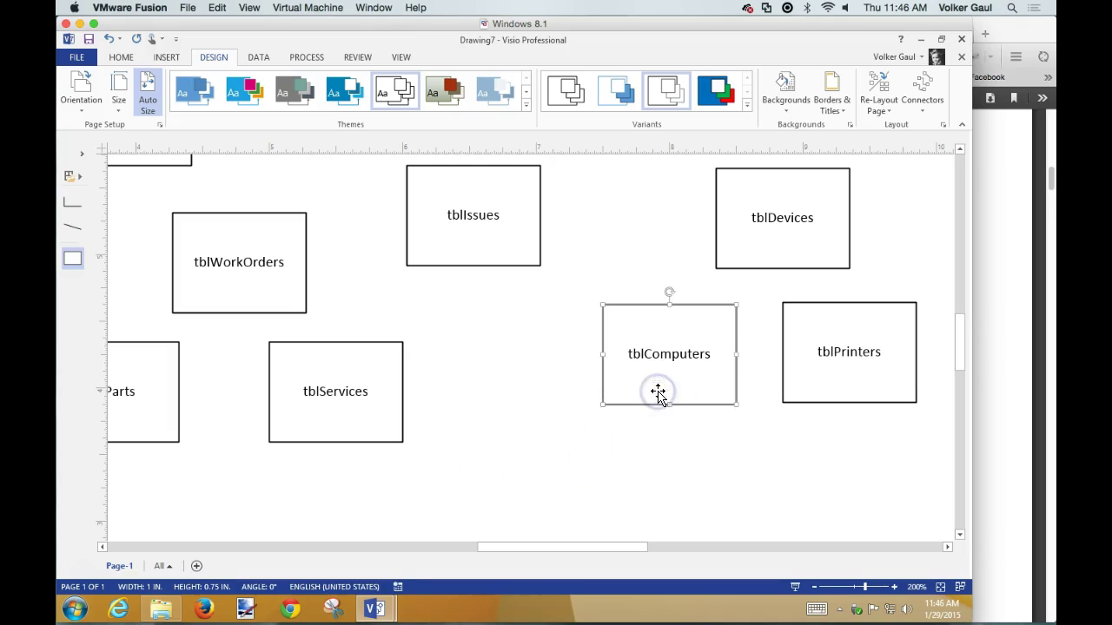
{"action": "left_click_drag", "start_coordinate": [658, 391], "coordinate": [508, 519]}
{"action": "type", "text": "tblManufacturers"}
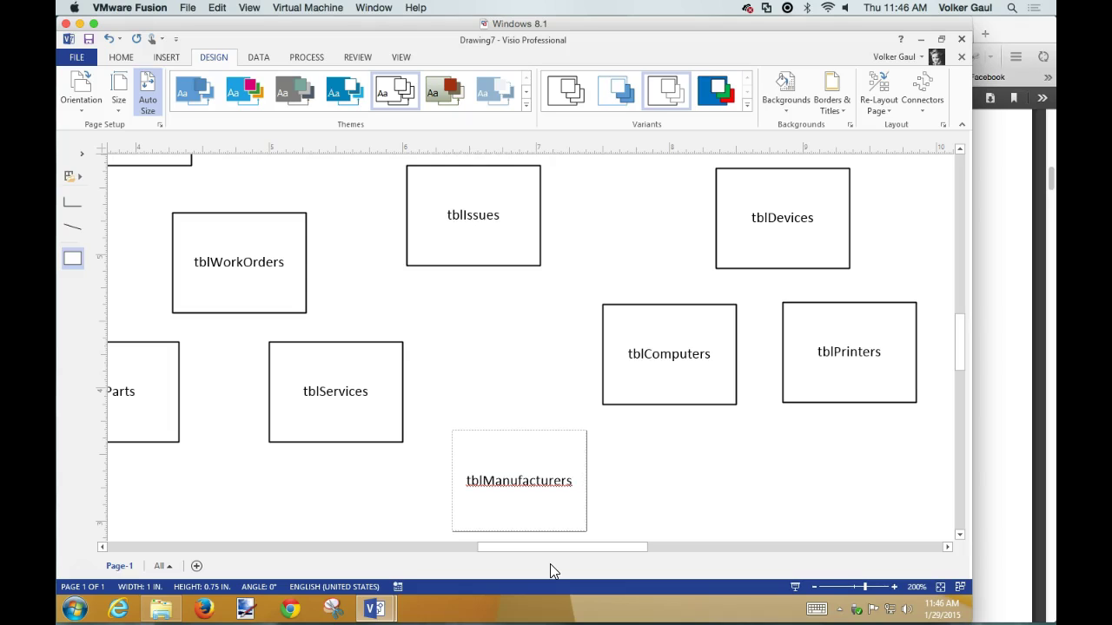
{"action": "left_click", "coordinate": [645, 438]}
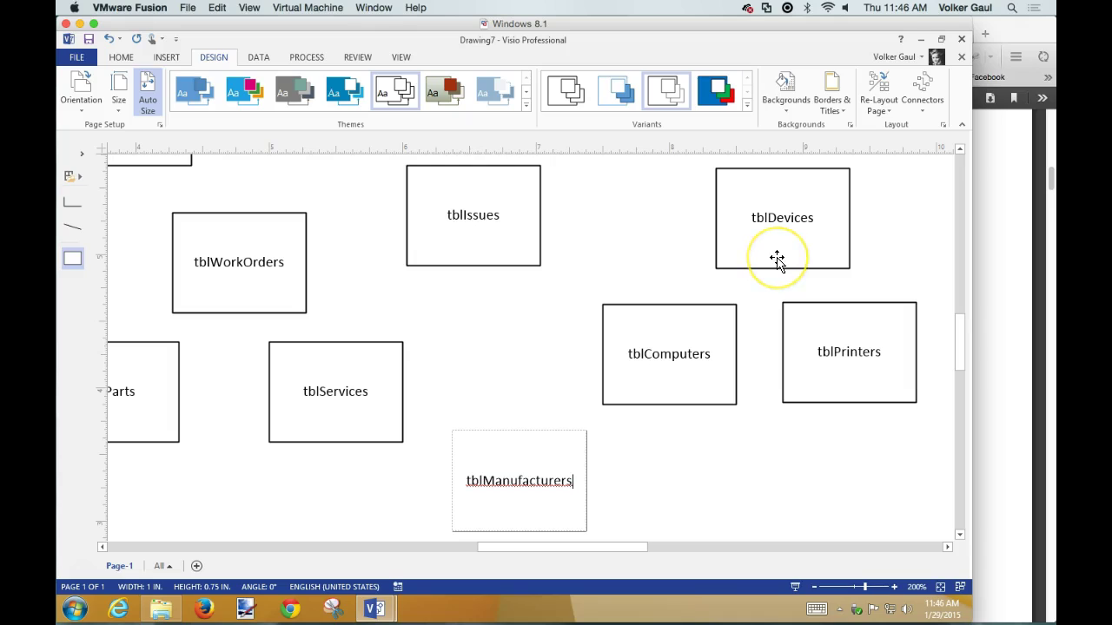